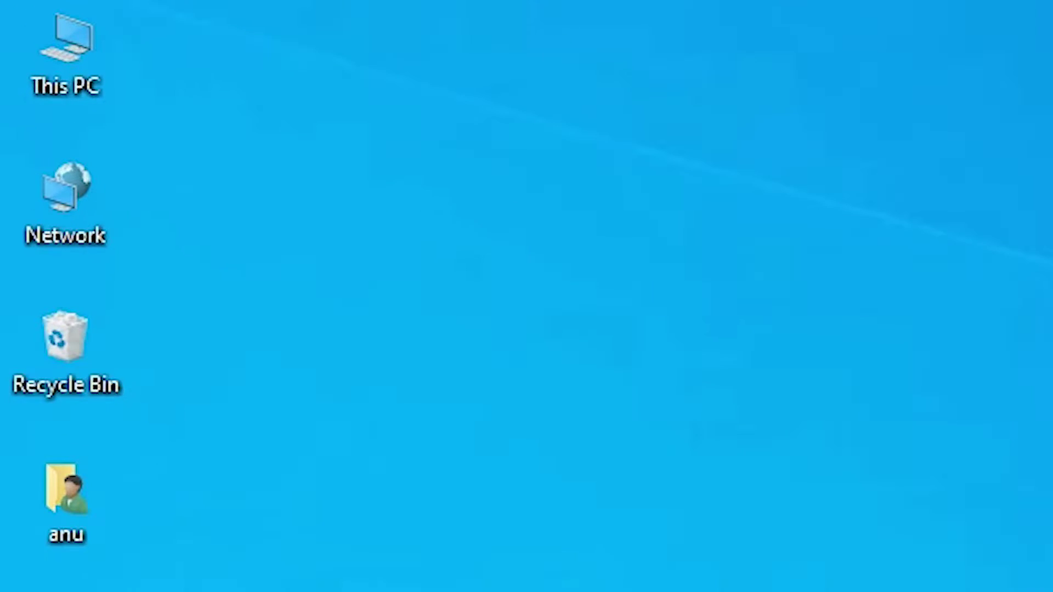
# Step: Check this computer's system specifications from This PC's properties
pyautogui.rightClick(64, 70)
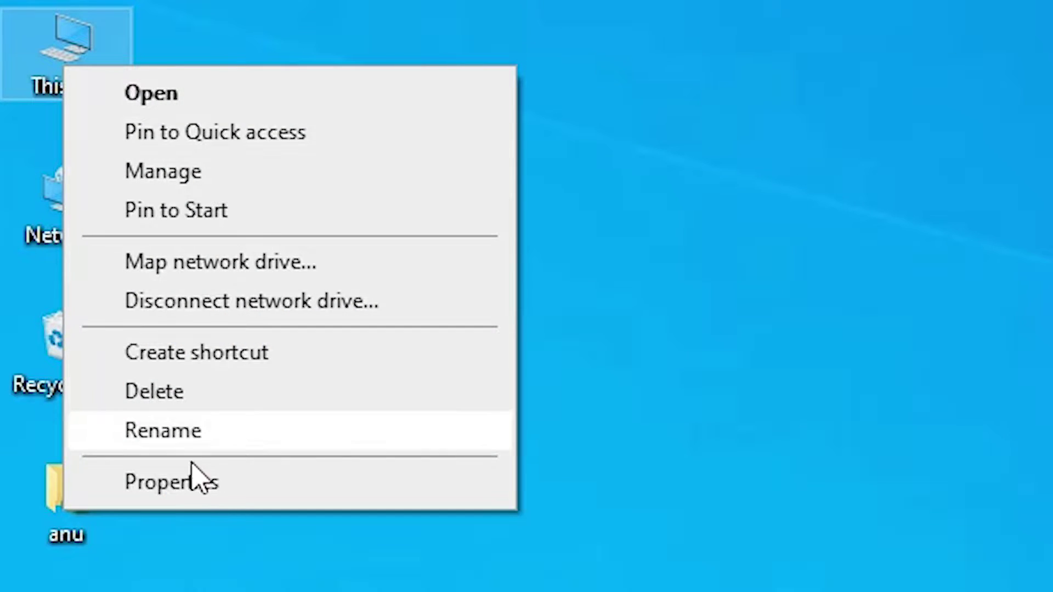
pyautogui.click(192, 488)
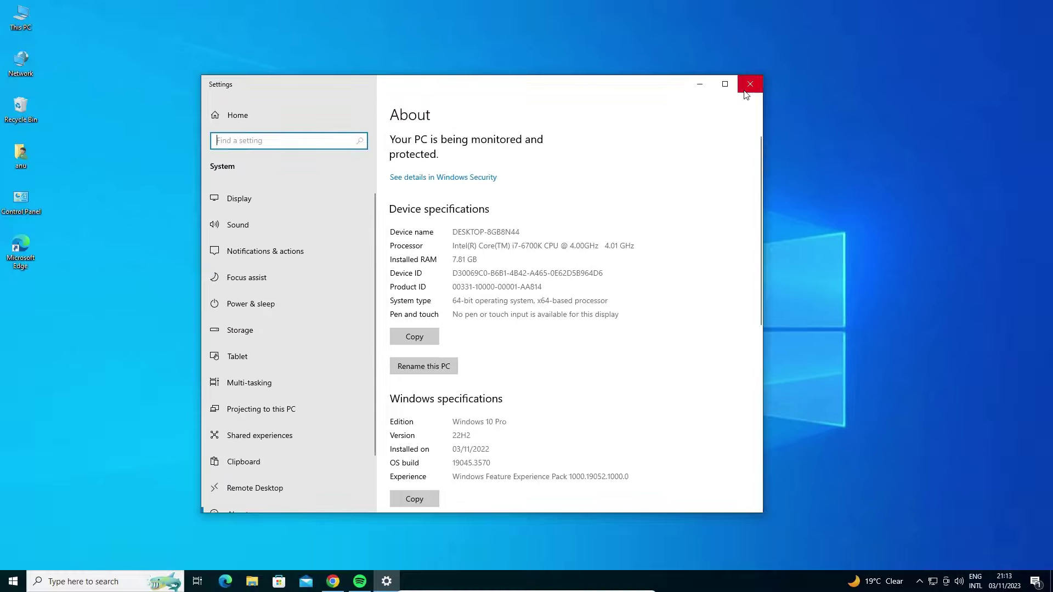
pyautogui.click(750, 86)
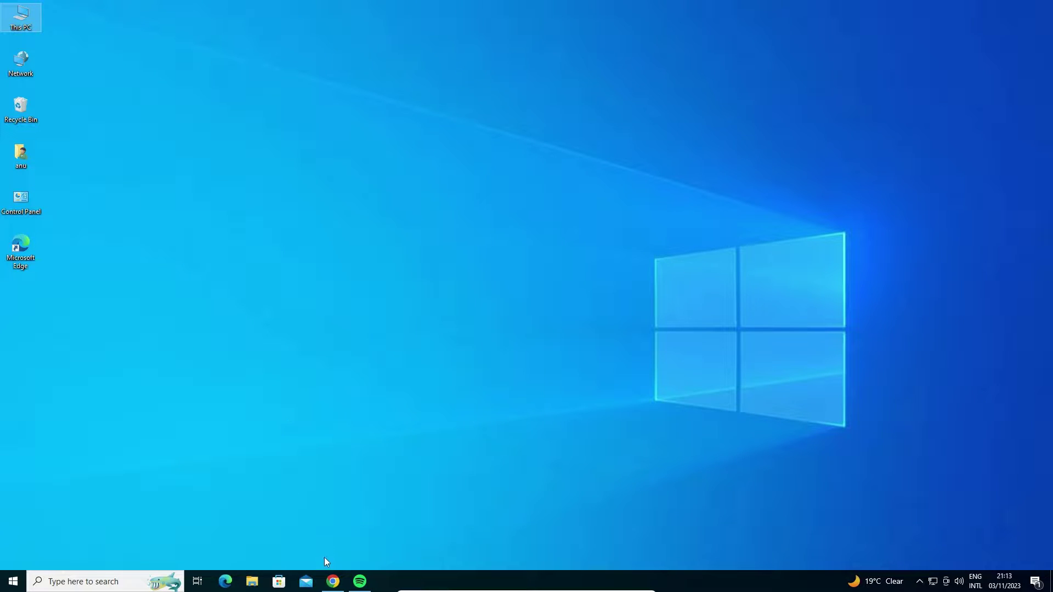
# Step: Open the Epson India L380 driver result in a new Chrome tab
pyautogui.click(333, 582)
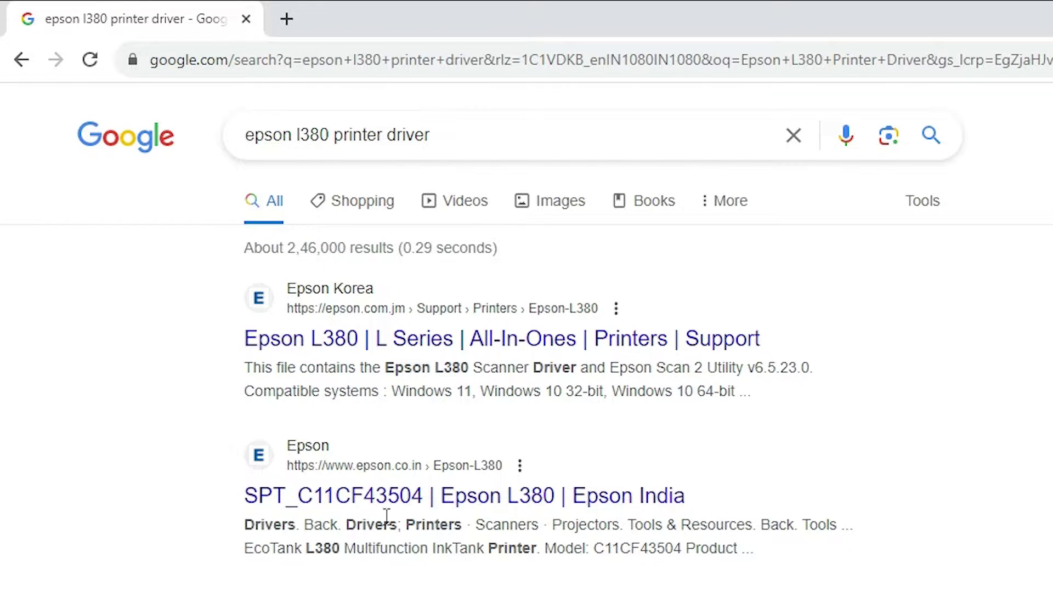
pyautogui.rightClick(311, 500)
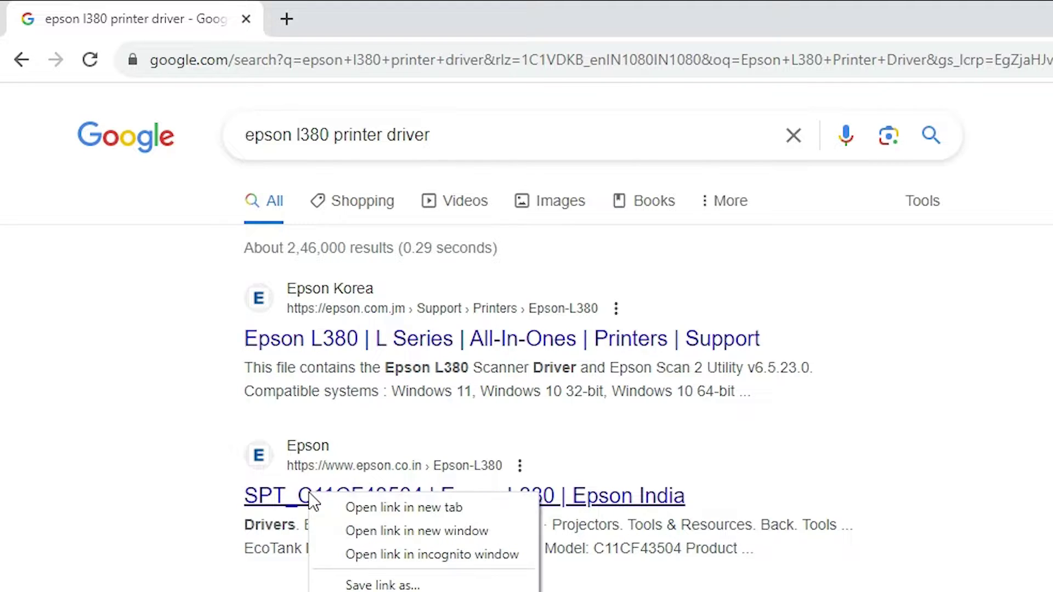
pyautogui.click(367, 501)
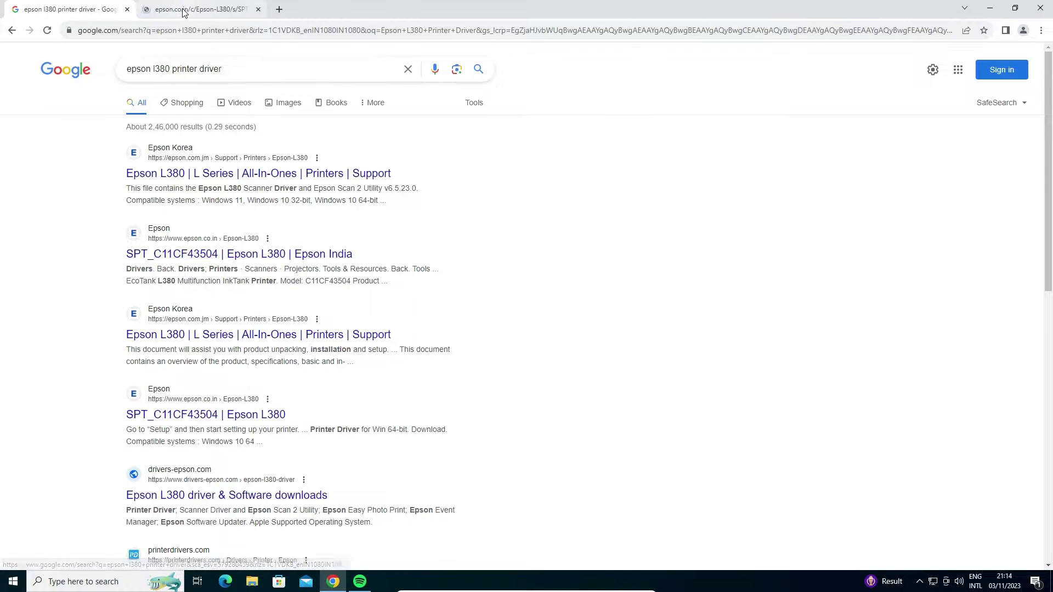
# Step: On the Epson L380 page, keep Windows 10 64-bit and expand the Drivers section
pyautogui.click(183, 11)
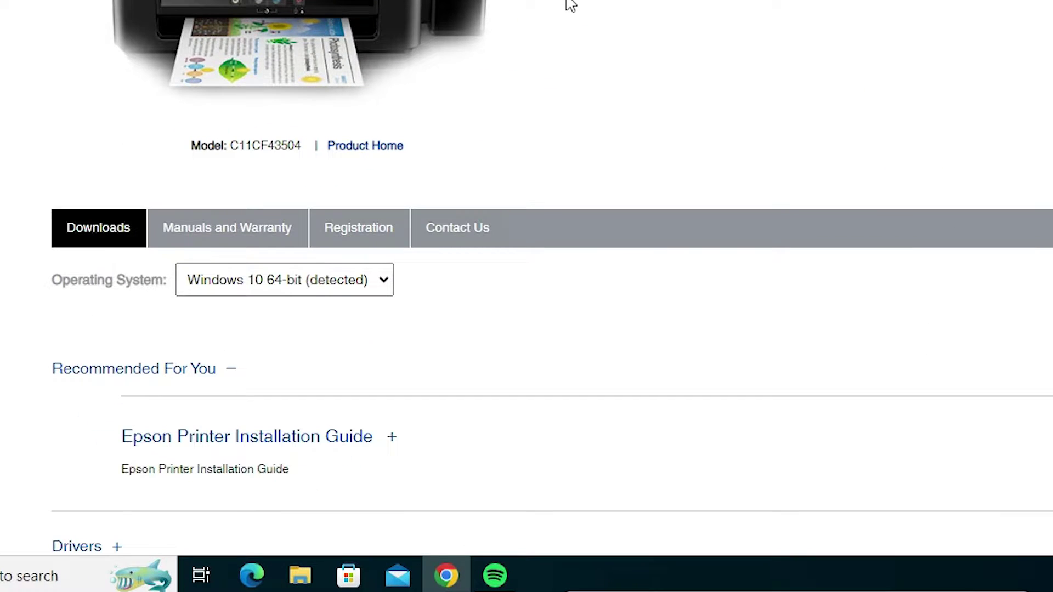
pyautogui.scroll(-1, 570, 6)
pyautogui.scroll(-2, 570, 336)
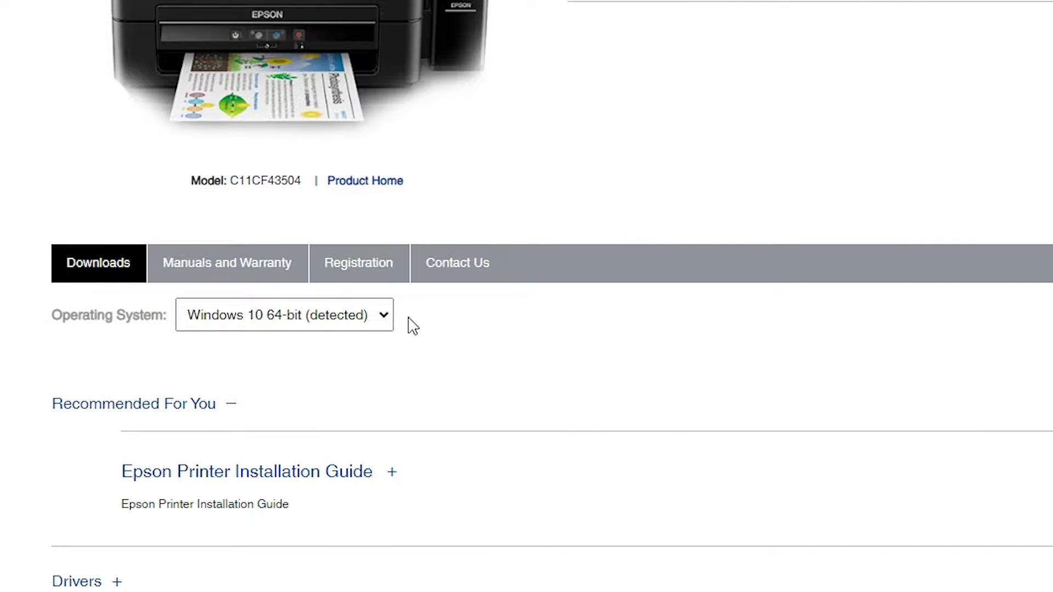
pyautogui.click(384, 317)
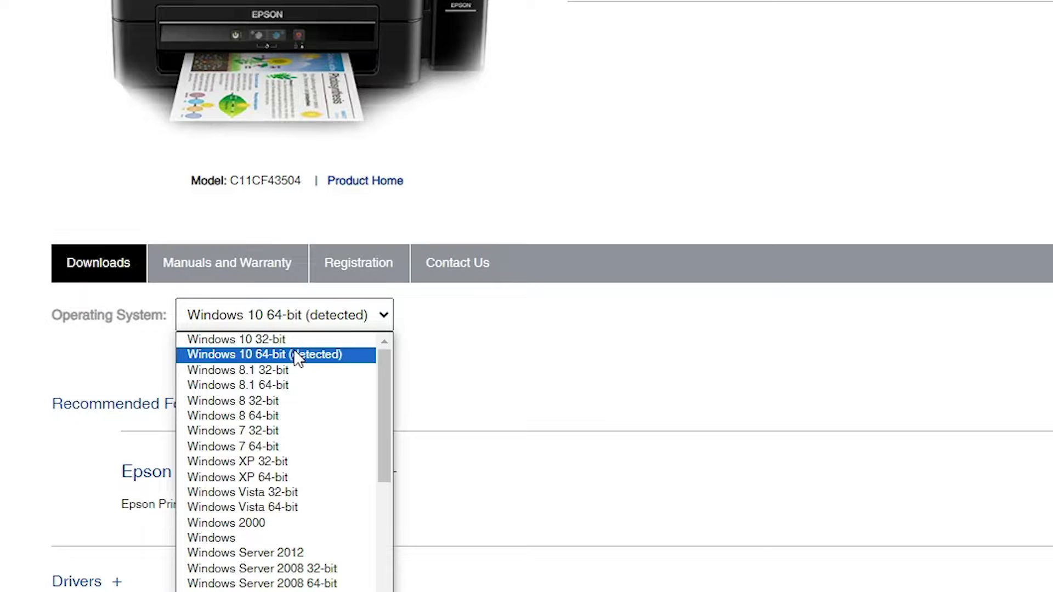
pyautogui.click(488, 331)
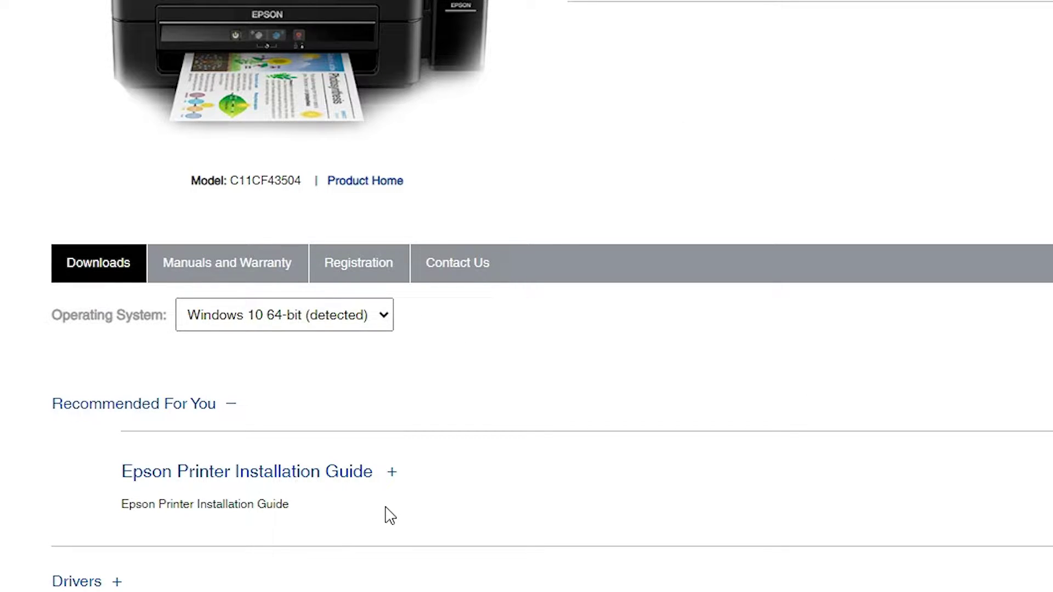
pyautogui.scroll(-6, 385, 507)
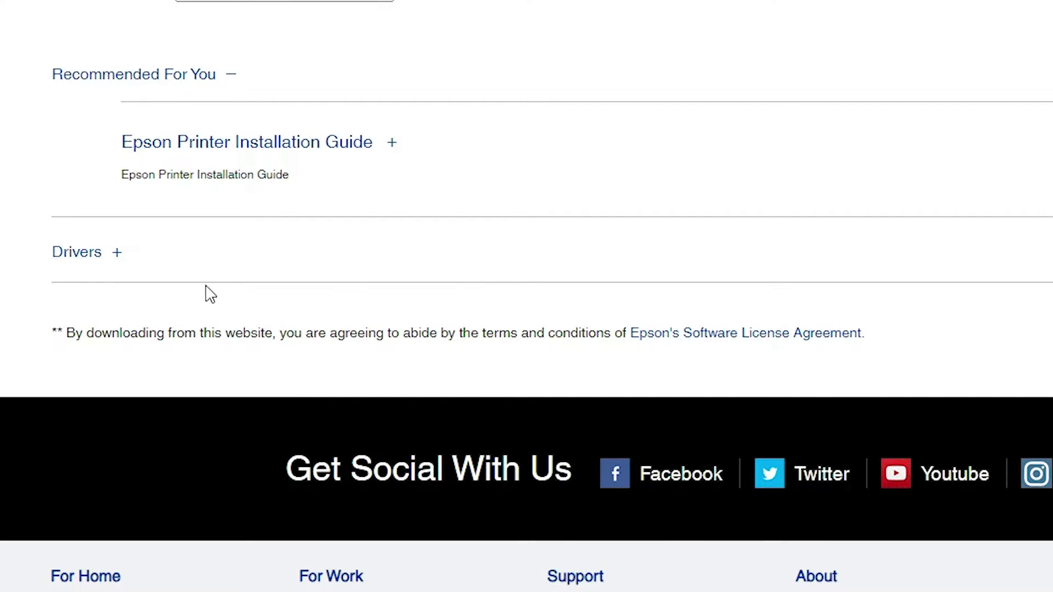
pyautogui.click(119, 258)
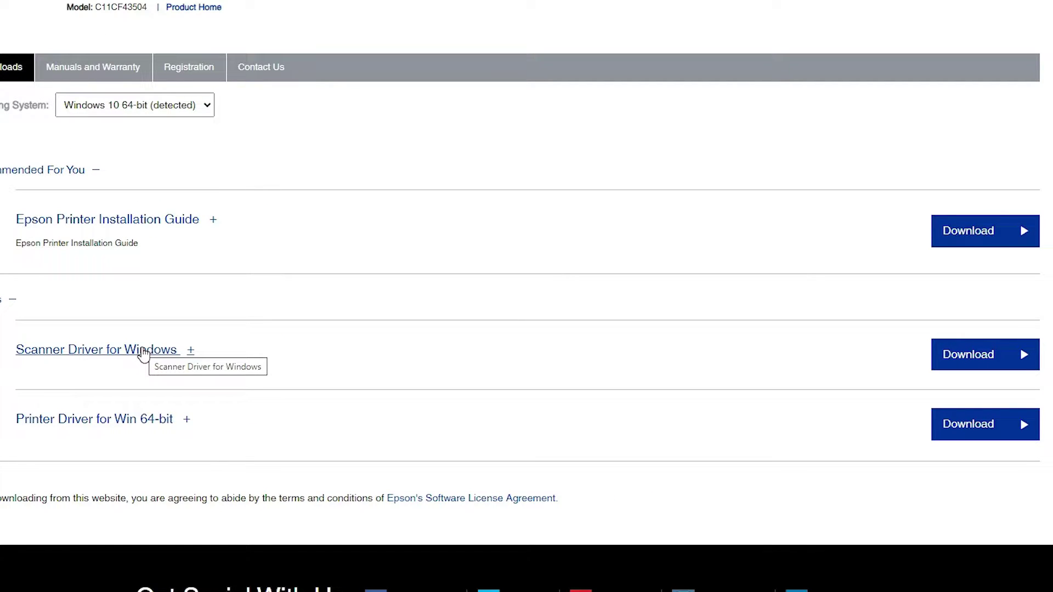
# Step: Download EpsonScan2_L380_65230_41_Signed_S.exe, accepting the licence, and move it onto the desktop
pyautogui.click(998, 357)
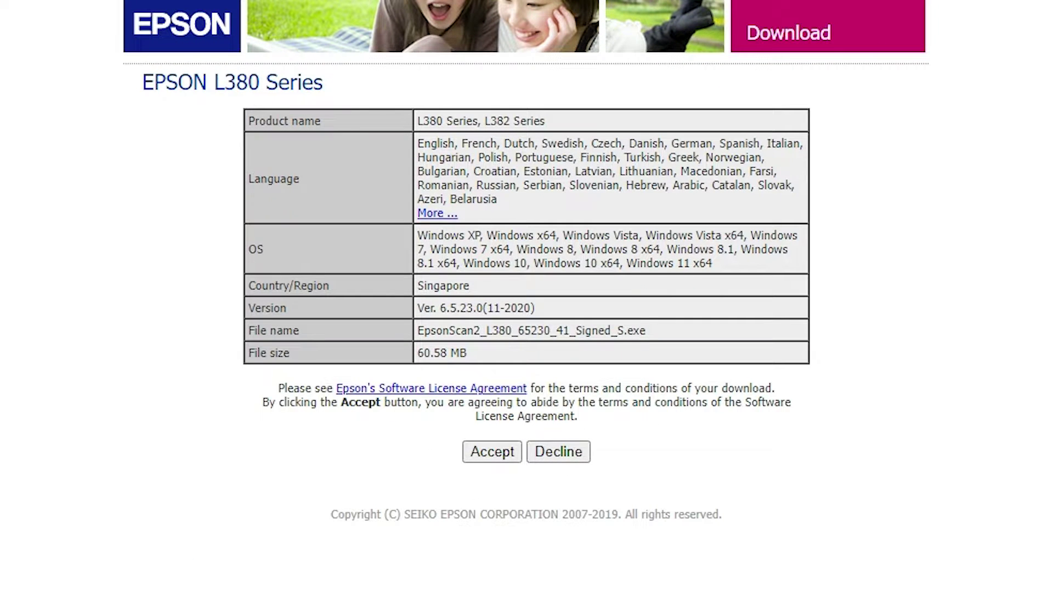
pyautogui.click(477, 453)
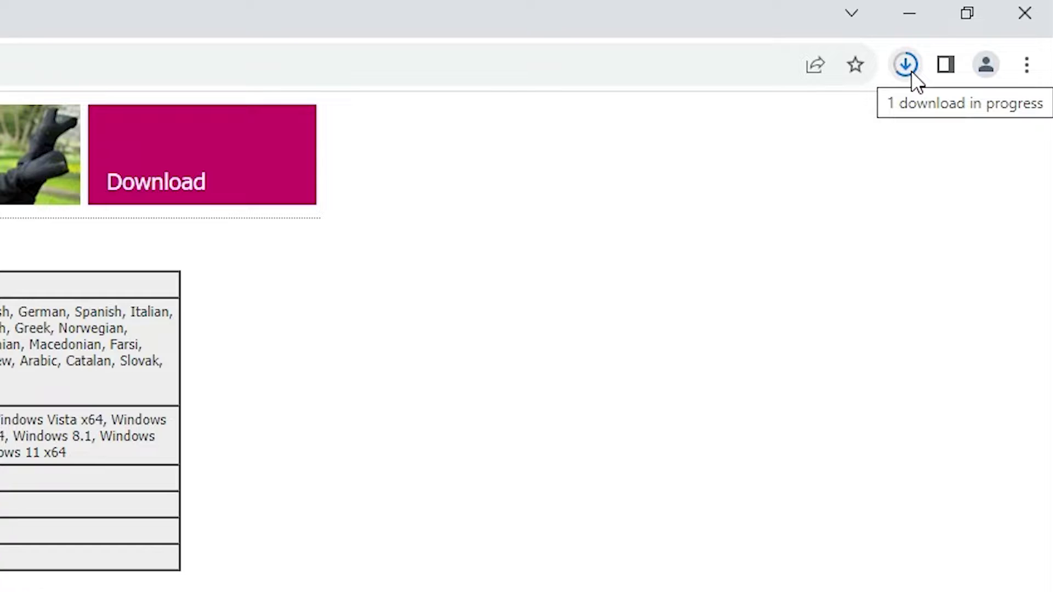
pyautogui.click(911, 74)
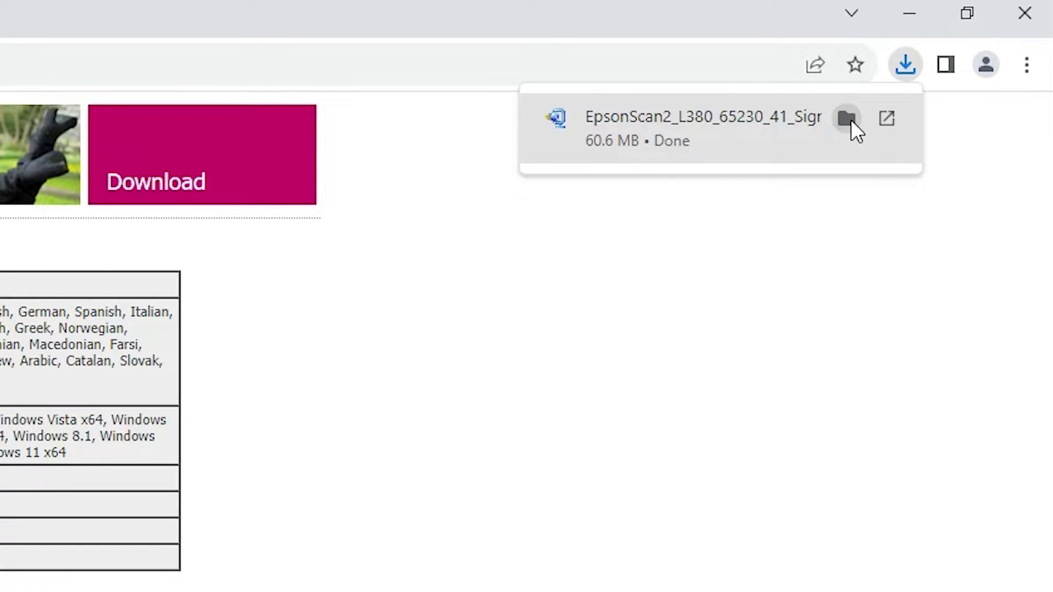
pyautogui.click(847, 118)
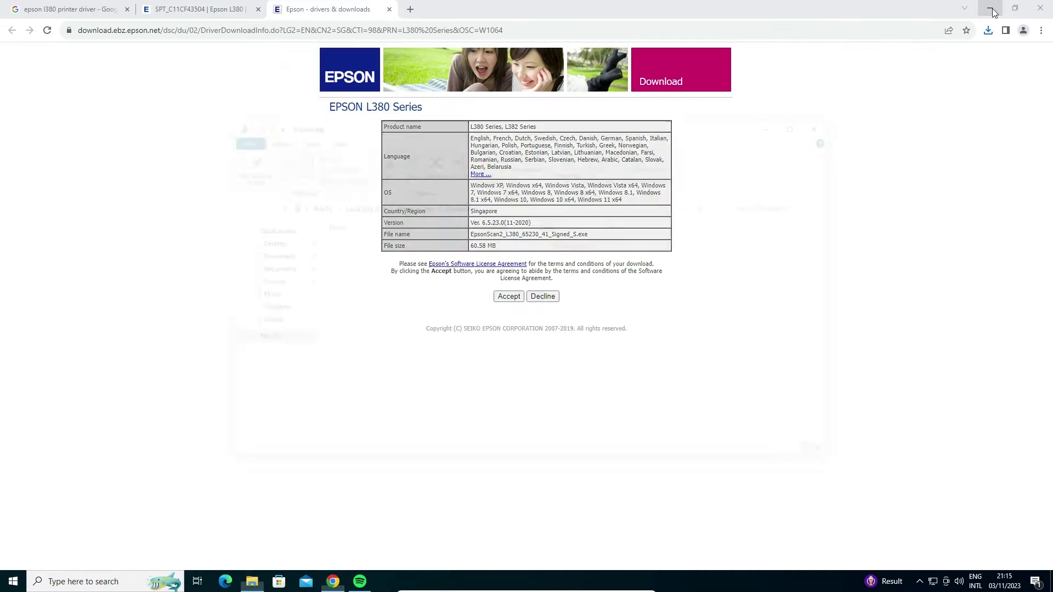
pyautogui.click(991, 8)
pyautogui.moveTo(384, 256); pyautogui.dragTo(34, 326)
pyautogui.click(826, 123)
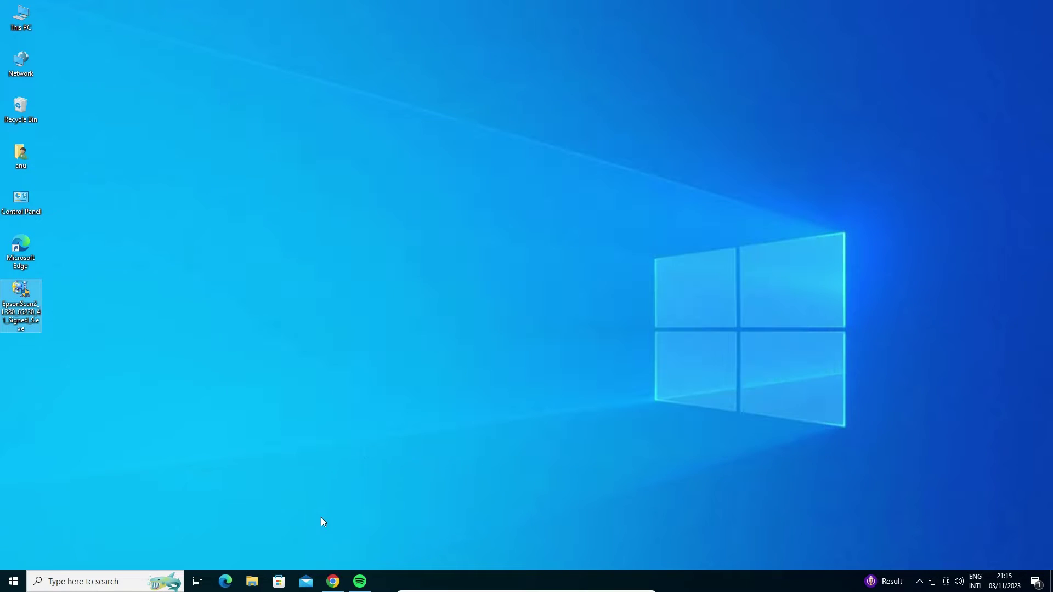
pyautogui.click(333, 581)
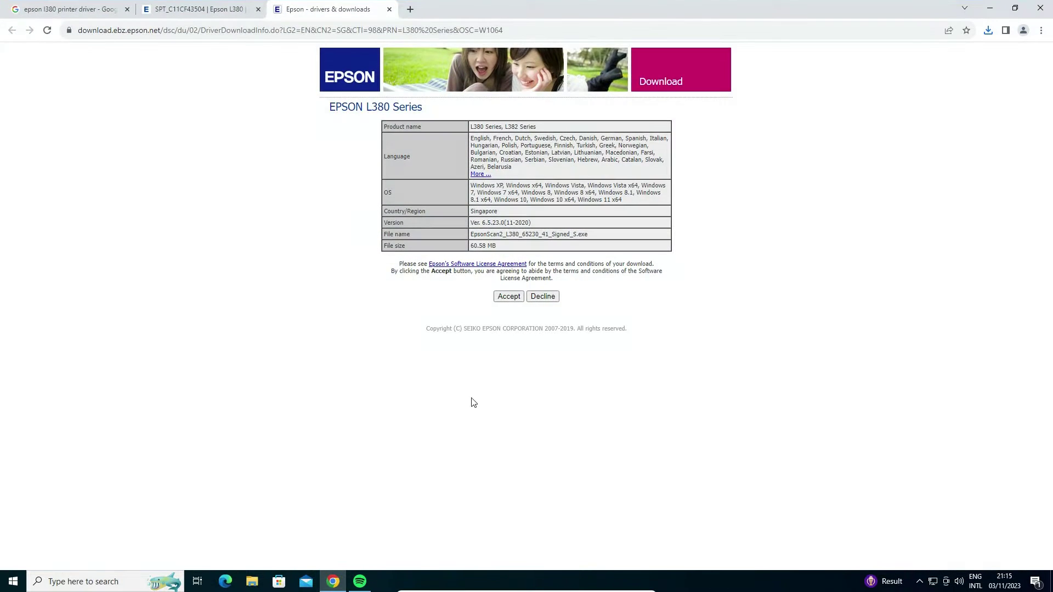
# Step: Download the Printer Driver for Win 64-bit, L380_x64_25002JAUsHomeExportAsiaML.exe, accepting the licence
pyautogui.click(389, 10)
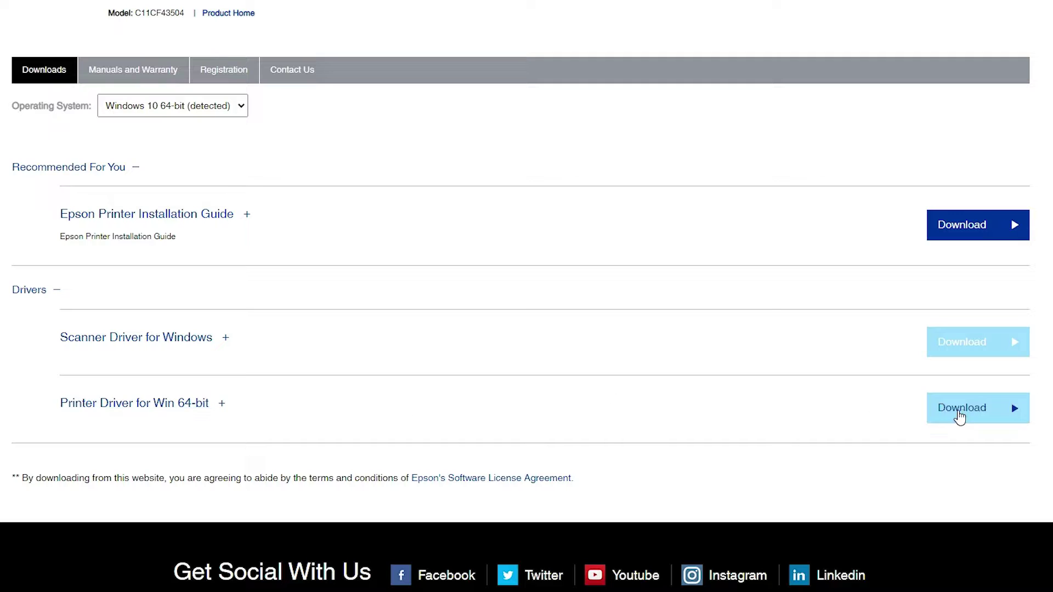
pyautogui.click(963, 415)
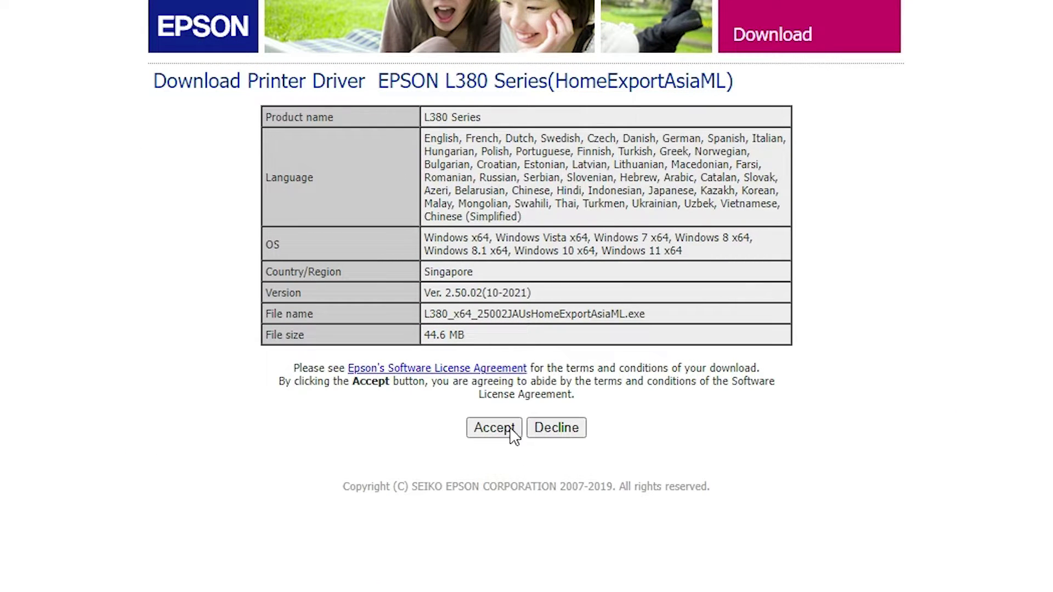
pyautogui.click(519, 299)
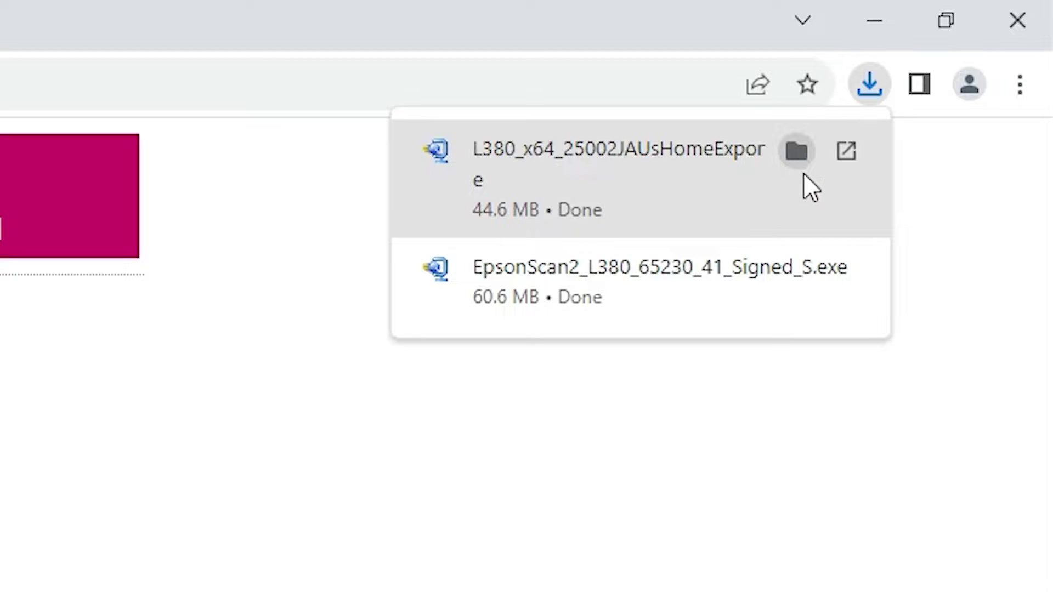
# Step: Move the downloaded L380 printer driver installer from Downloads onto the desktop
pyautogui.click(806, 155)
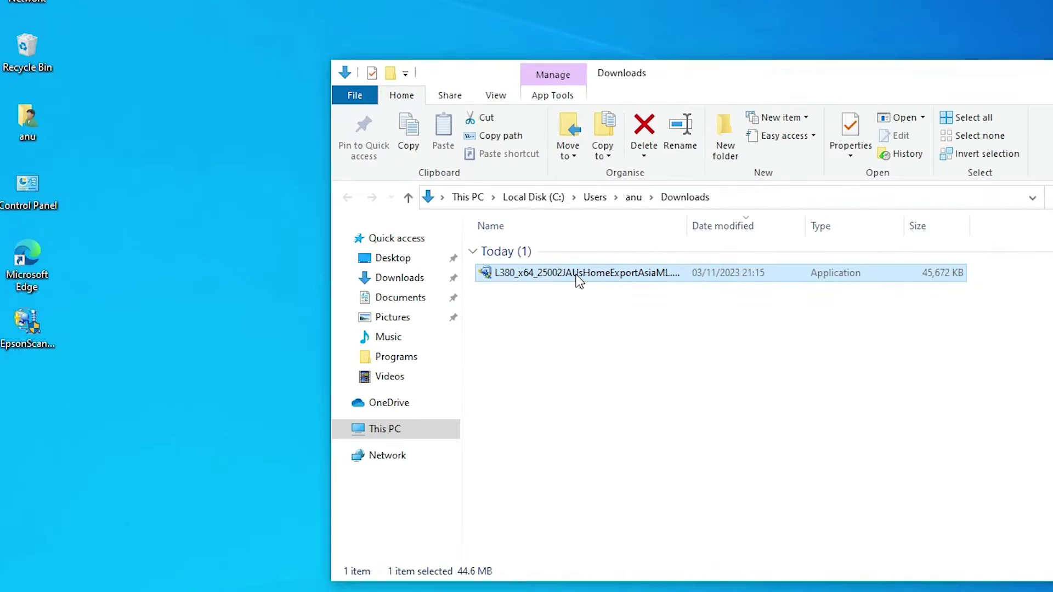
pyautogui.moveTo(387, 260); pyautogui.dragTo(36, 372)
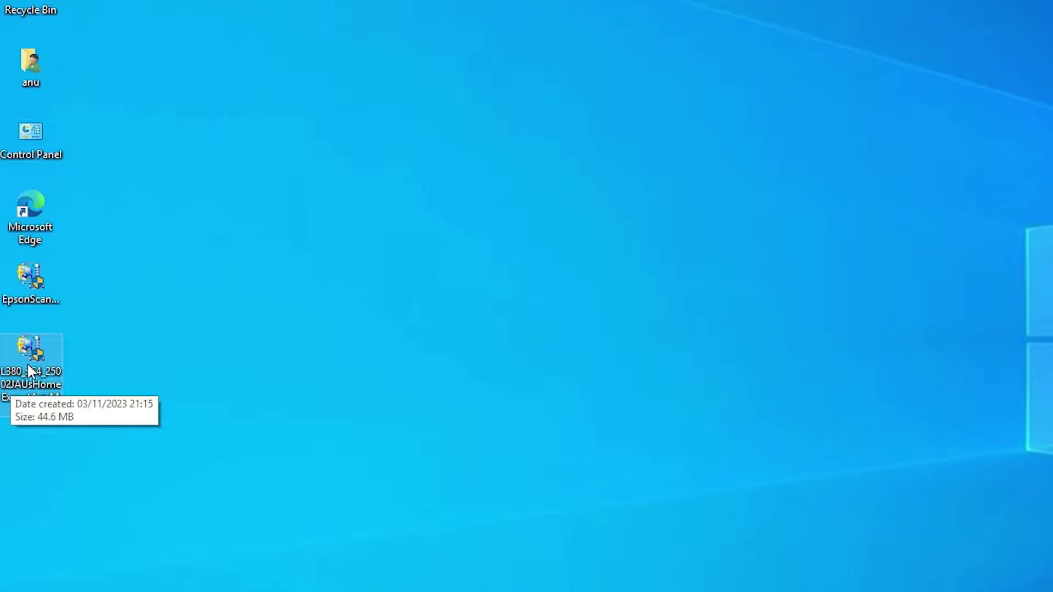
# Step: Extract the L380 installer with WinRAR into a desktop L380_x64_25002JAUsHomeExportAsiaML folder
pyautogui.rightClick(30, 372)
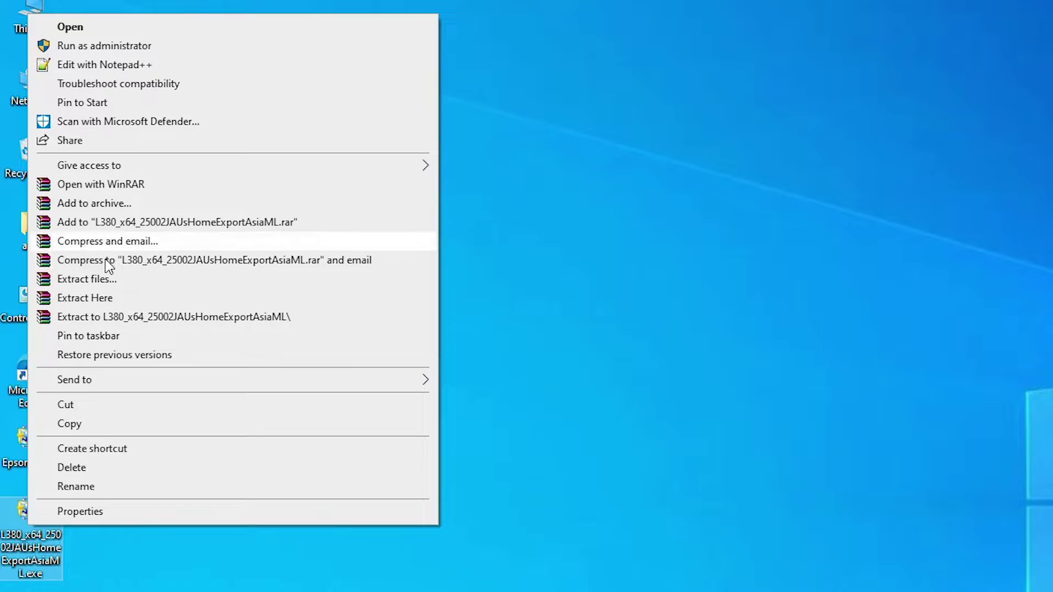
pyautogui.click(104, 281)
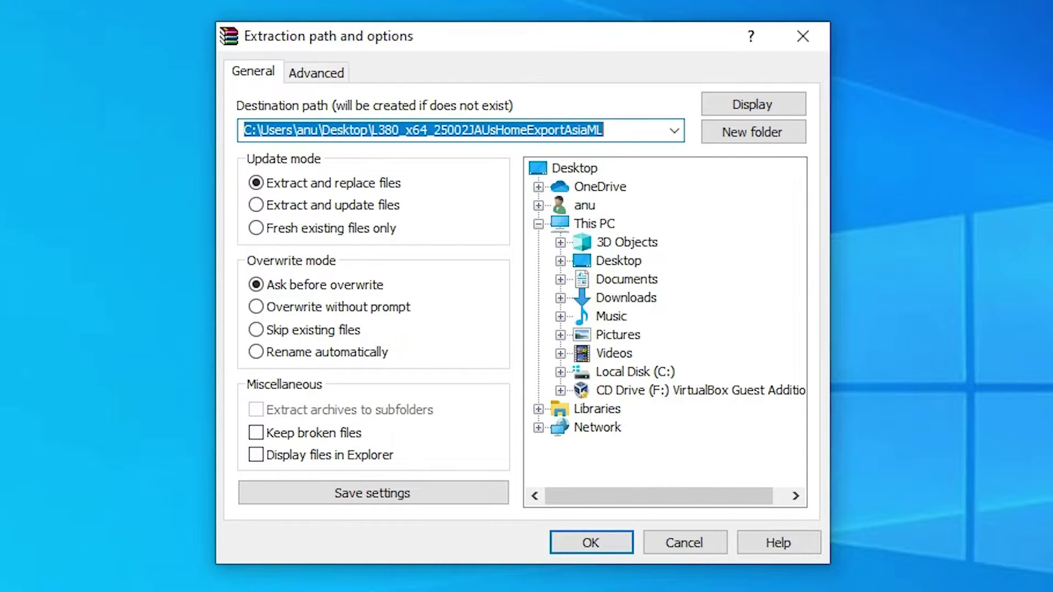
pyautogui.click(600, 548)
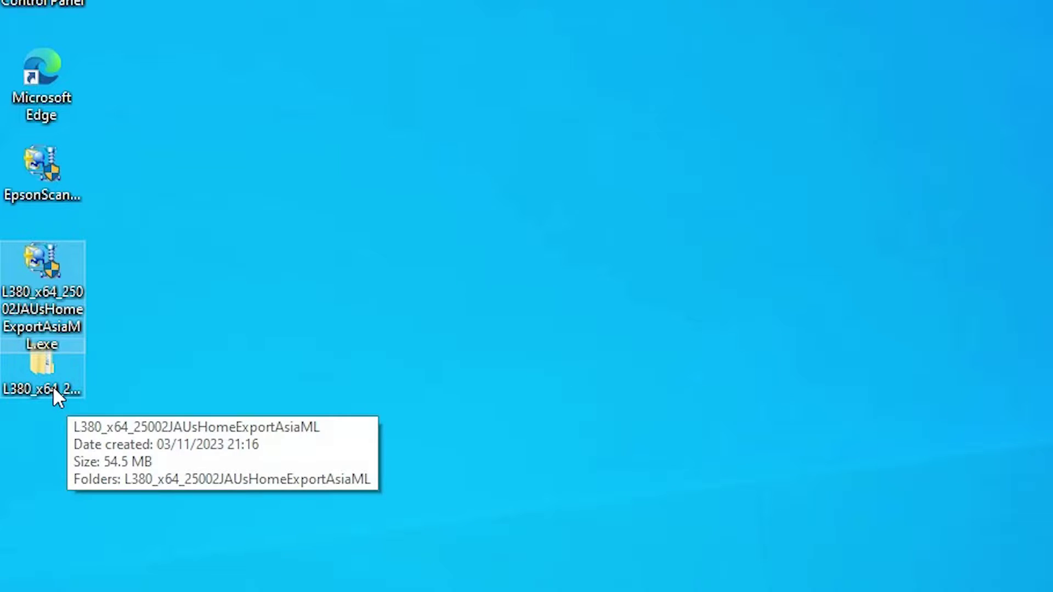
# Step: Browse into the extracted folder's WINX64 subfolder and look through its driver files
pyautogui.doubleClick(28, 388)
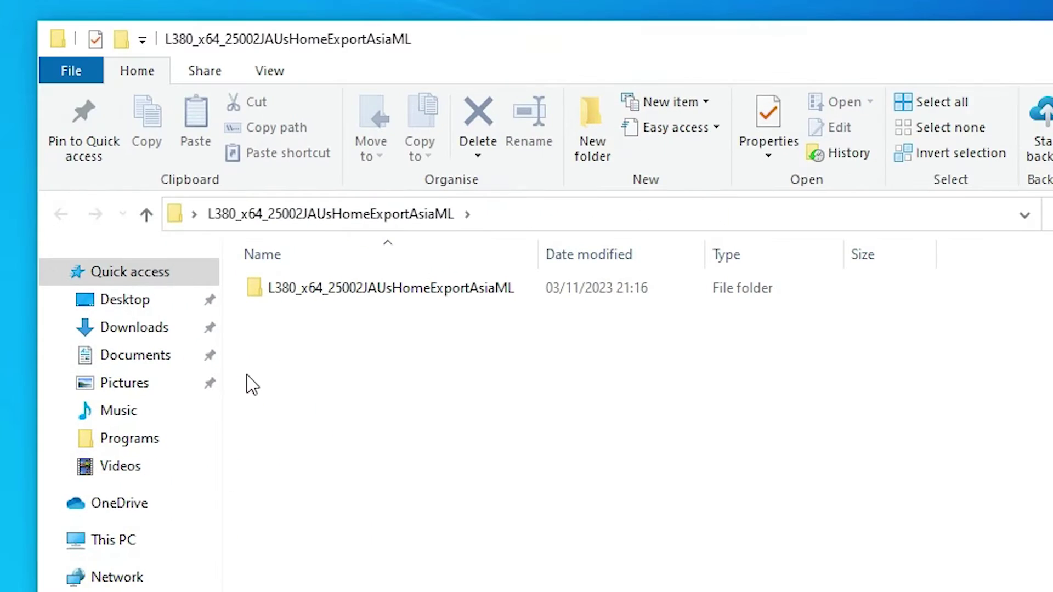
pyautogui.doubleClick(729, 66)
pyautogui.doubleClick(364, 287)
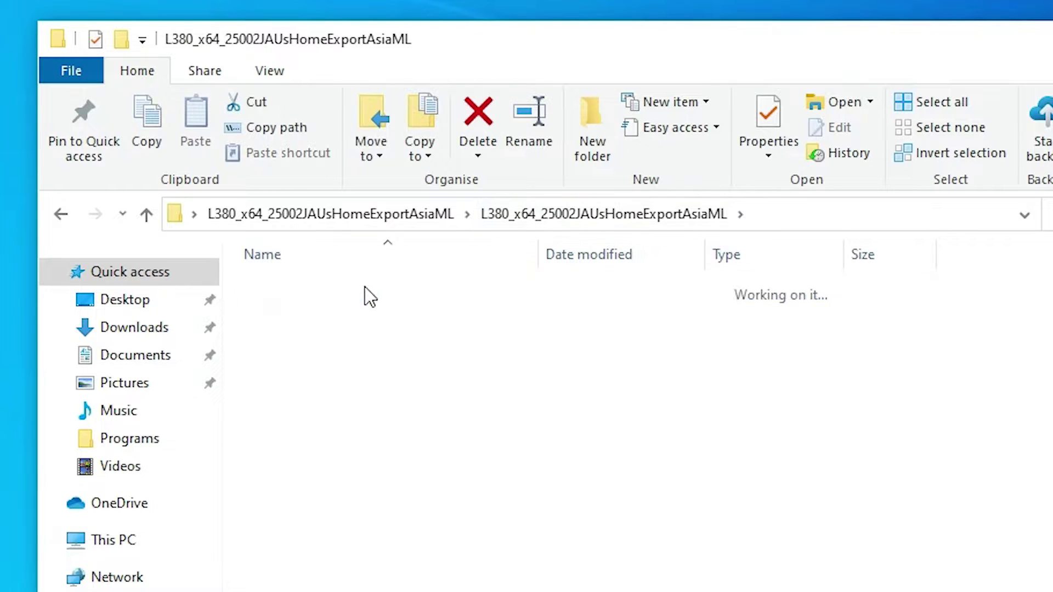
pyautogui.scroll(-10, 549, 427)
pyautogui.scroll(-6, 548, 428)
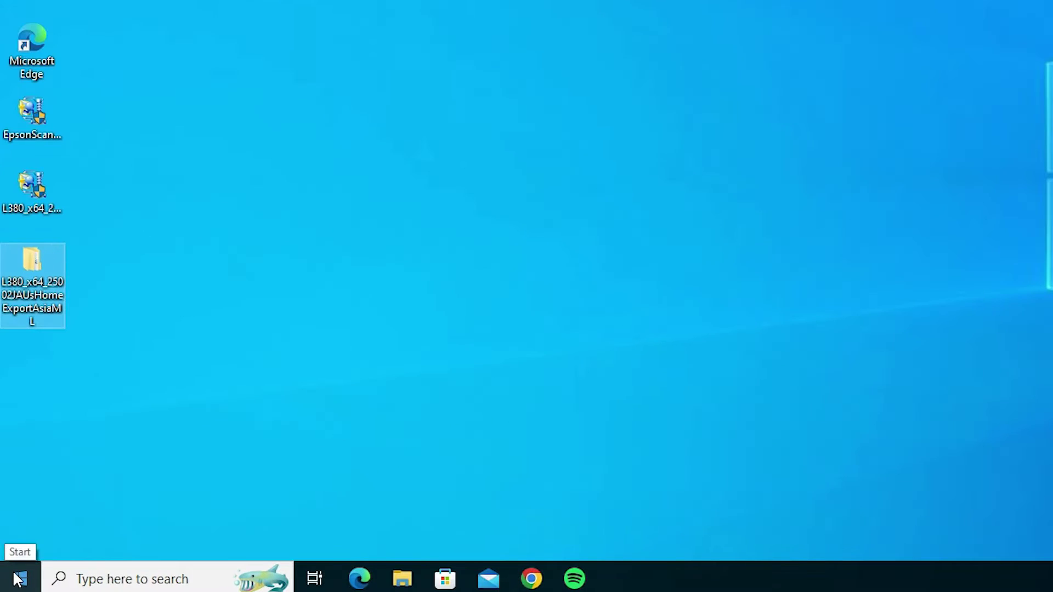
# Step: Open Control Panel's Devices and Printers and start the Add a printer wizard
pyautogui.click(21, 585)
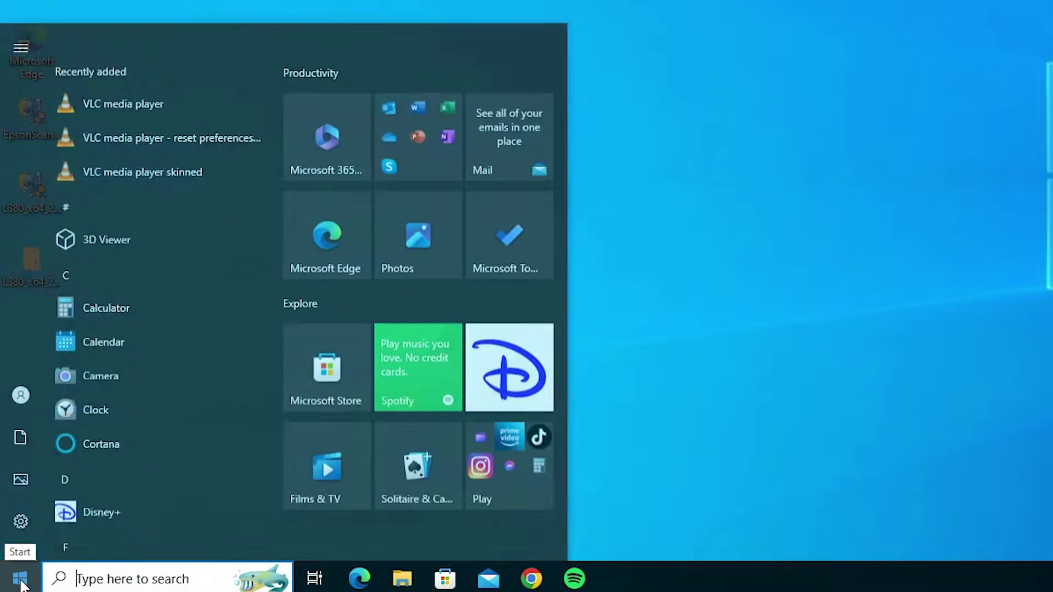
pyautogui.write('co')
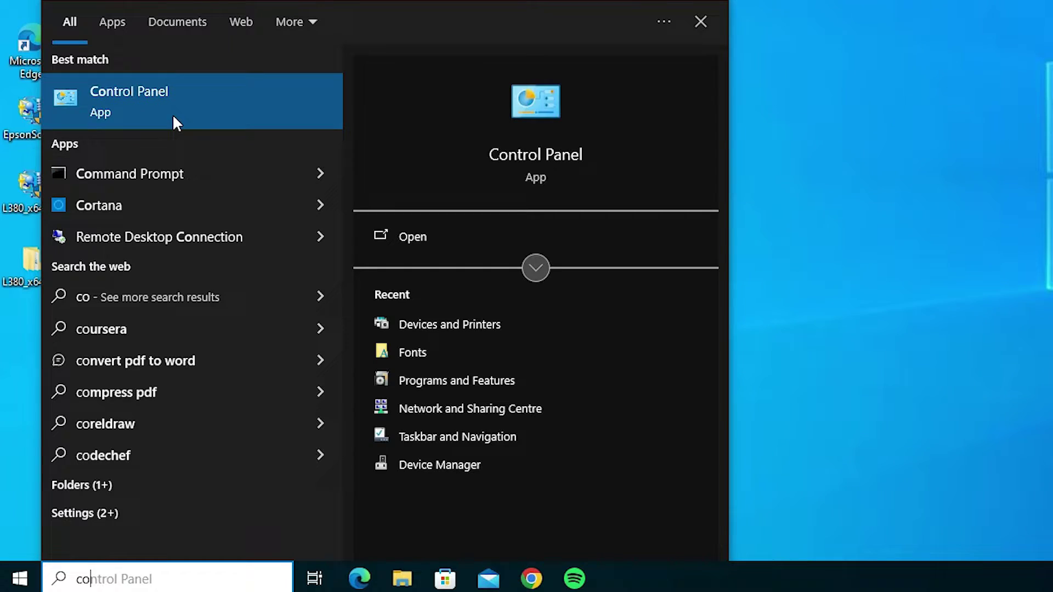
pyautogui.click(173, 117)
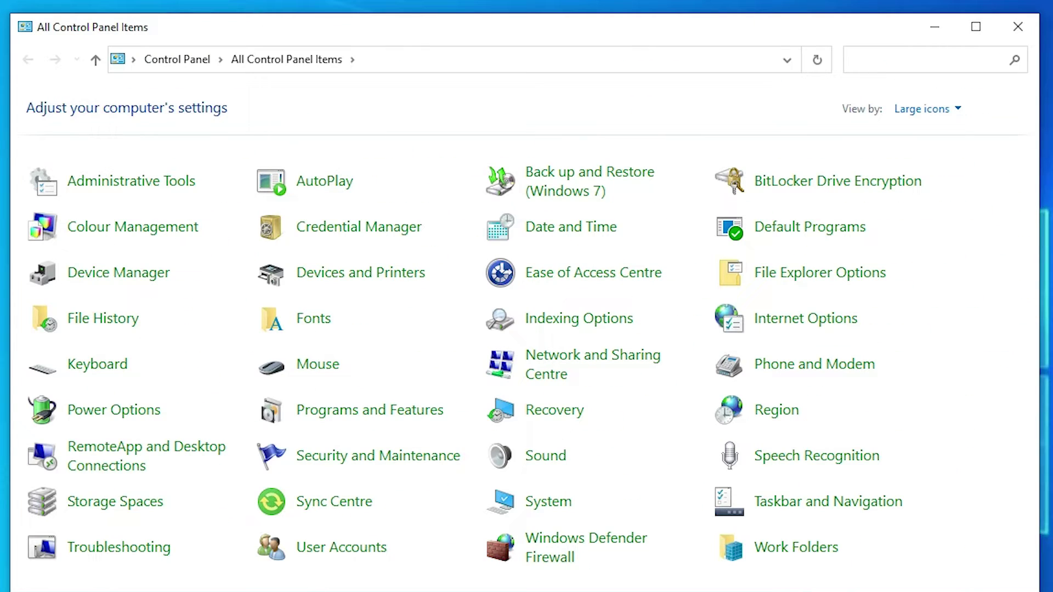
pyautogui.click(350, 277)
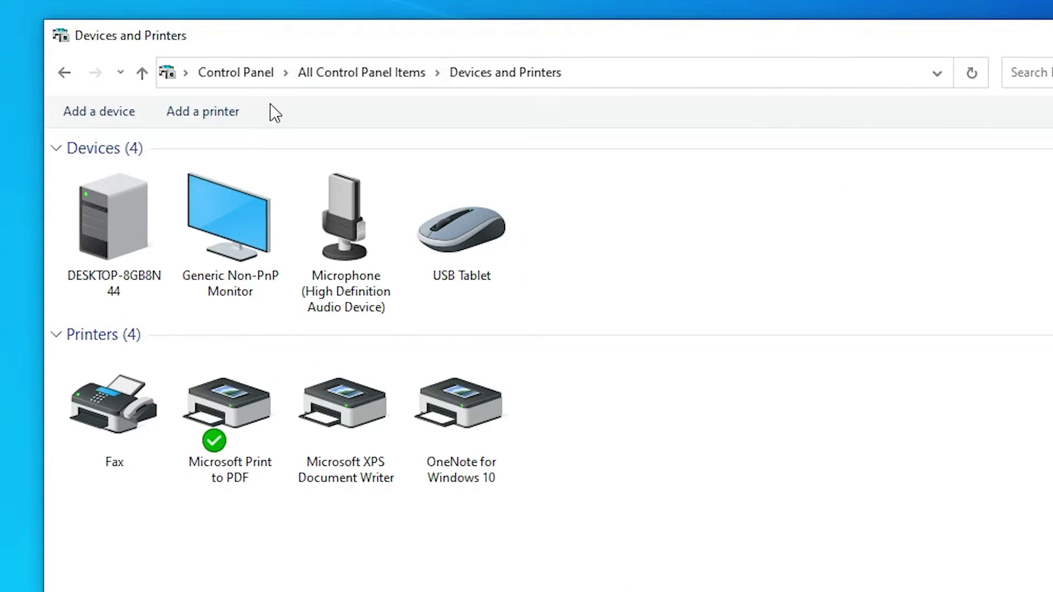
pyautogui.click(202, 111)
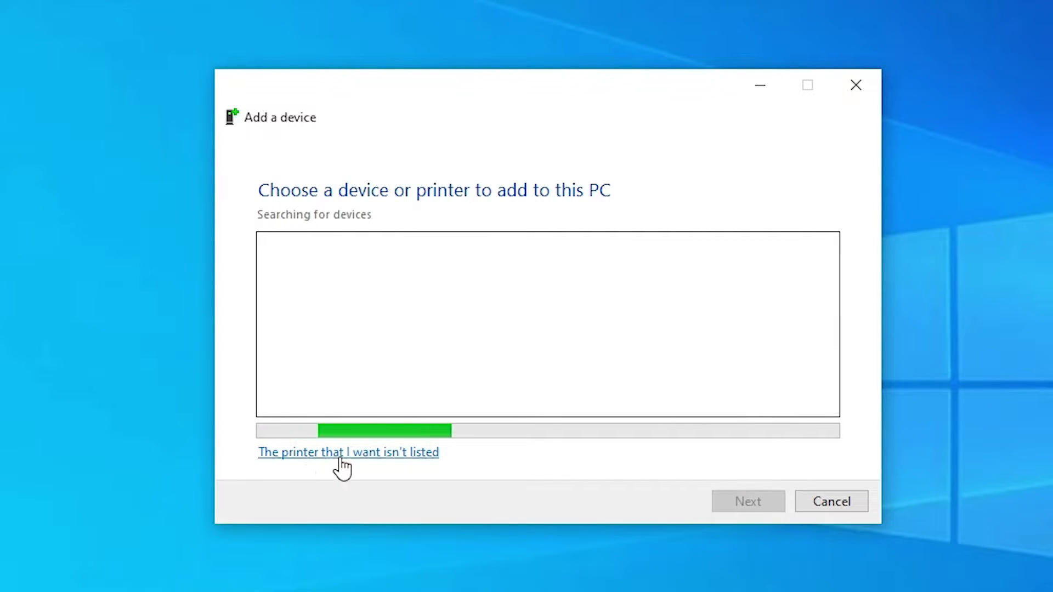
# Step: Choose a manually configured local printer on port USB001 (Local Port)
pyautogui.click(413, 454)
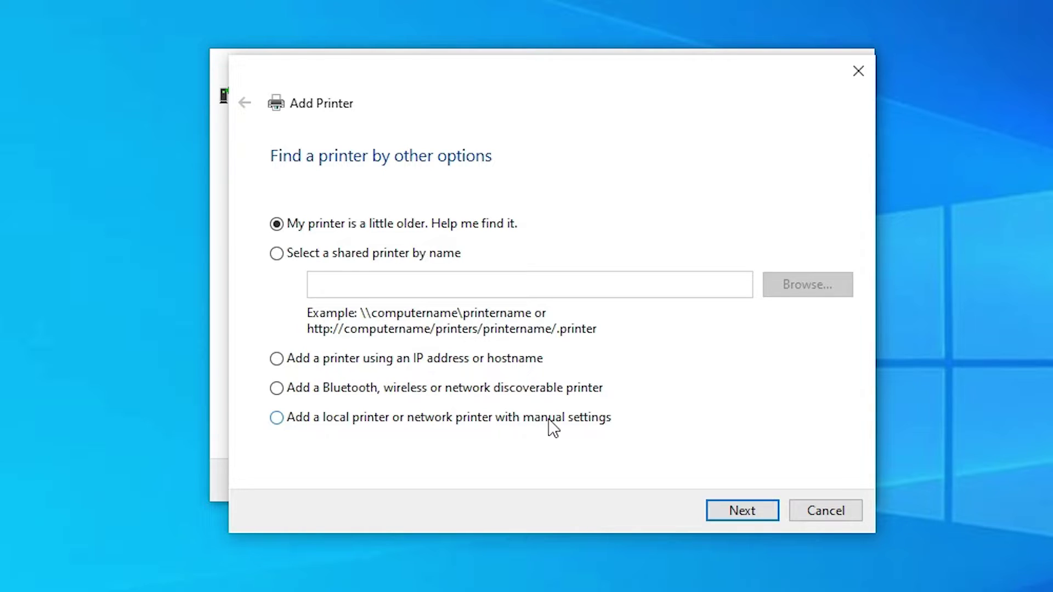
pyautogui.click(562, 421)
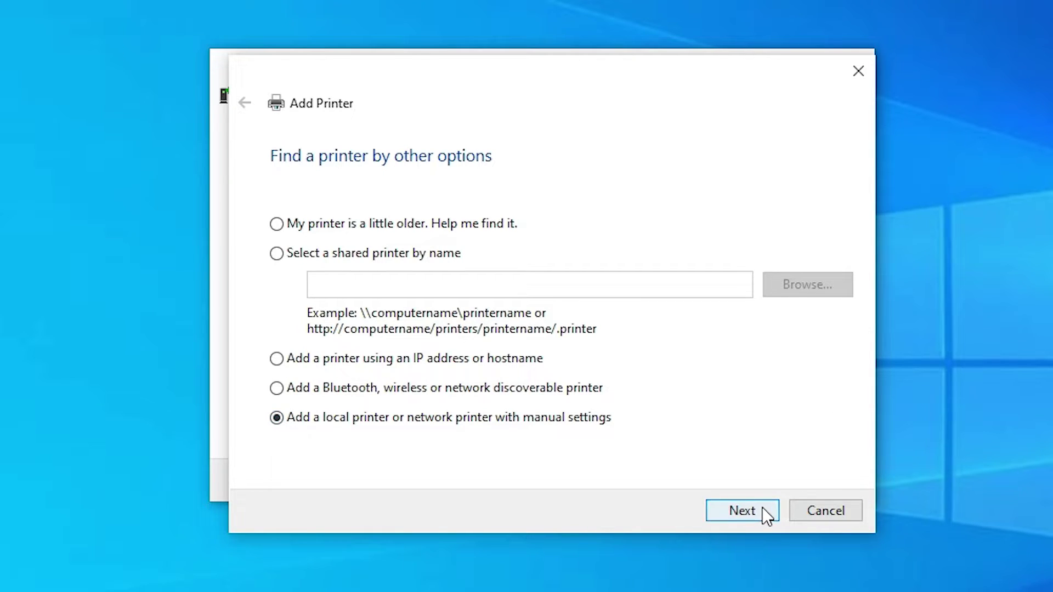
pyautogui.click(734, 514)
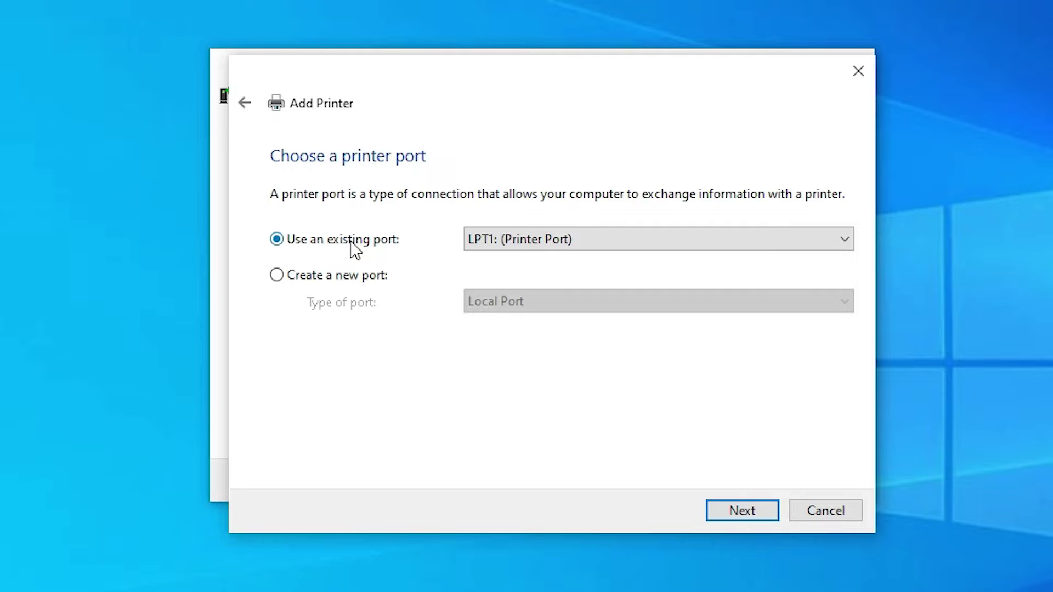
pyautogui.click(536, 241)
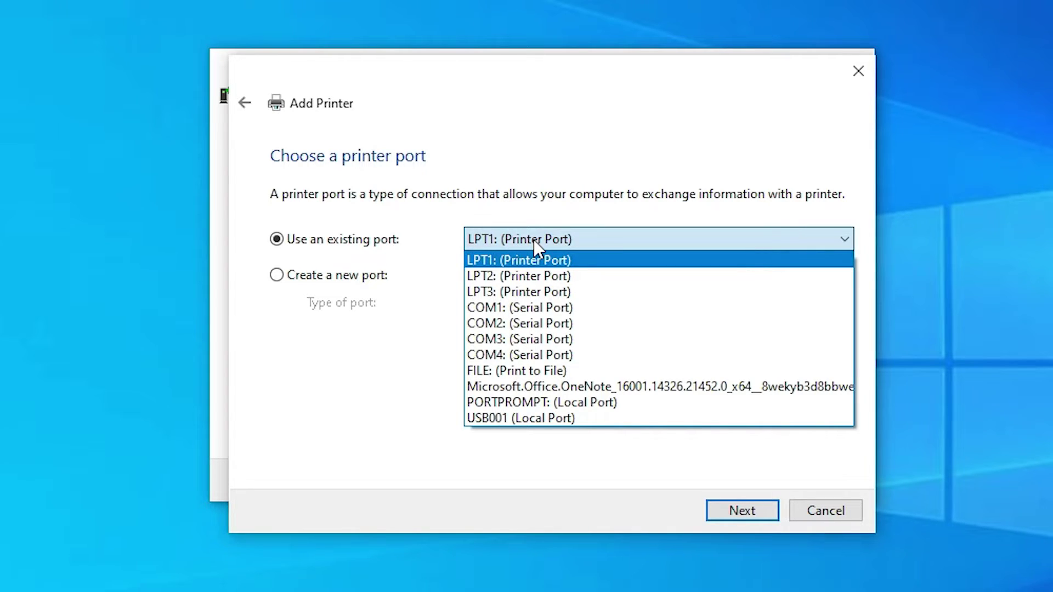
pyautogui.click(541, 422)
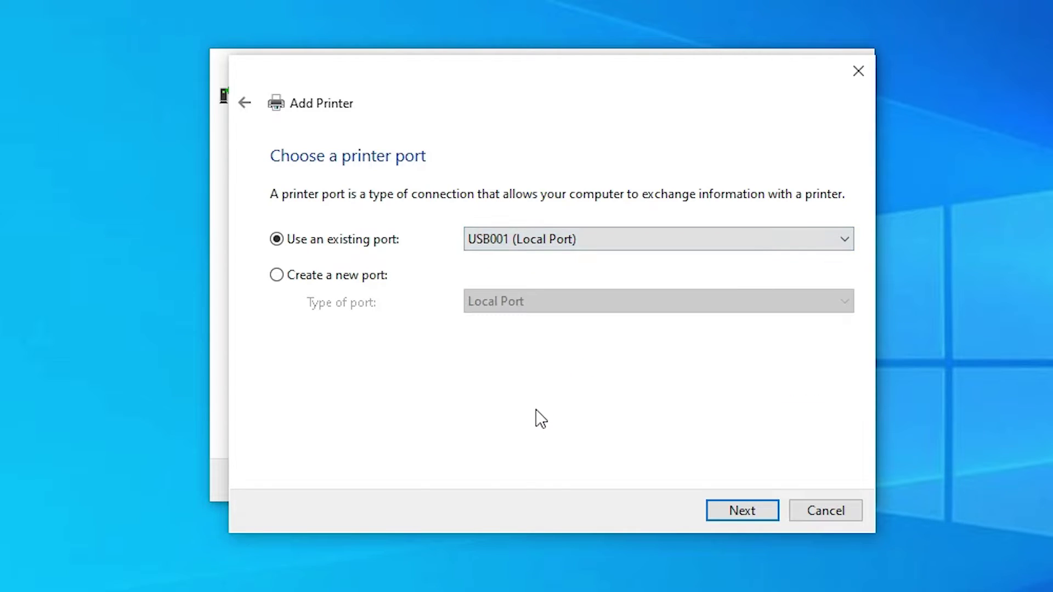
pyautogui.click(743, 511)
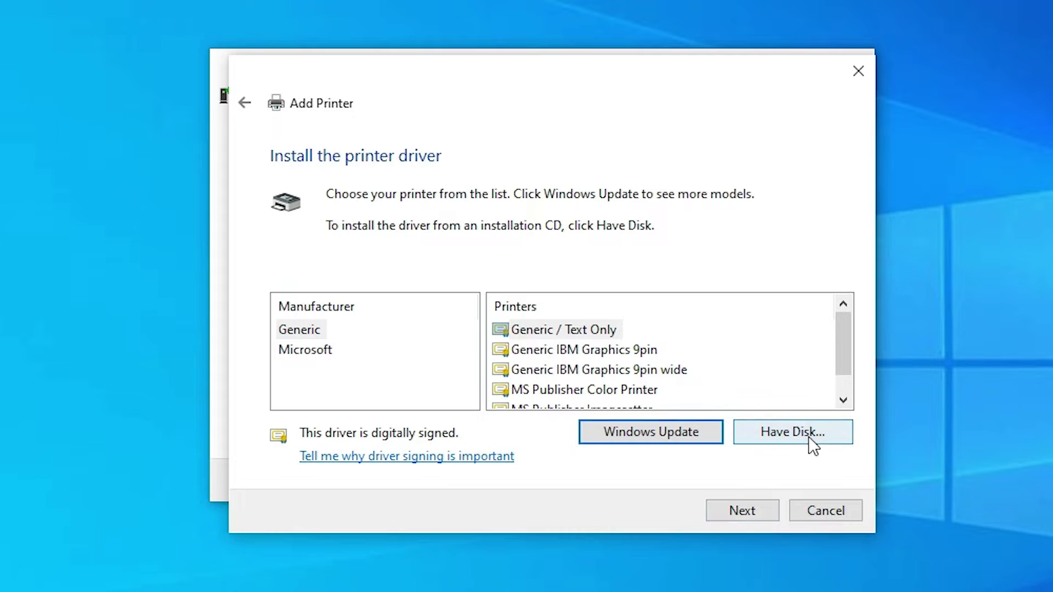
# Step: Use Have Disk to browse to the desktop's extracted L380_x64 WINX64 folder
pyautogui.click(814, 437)
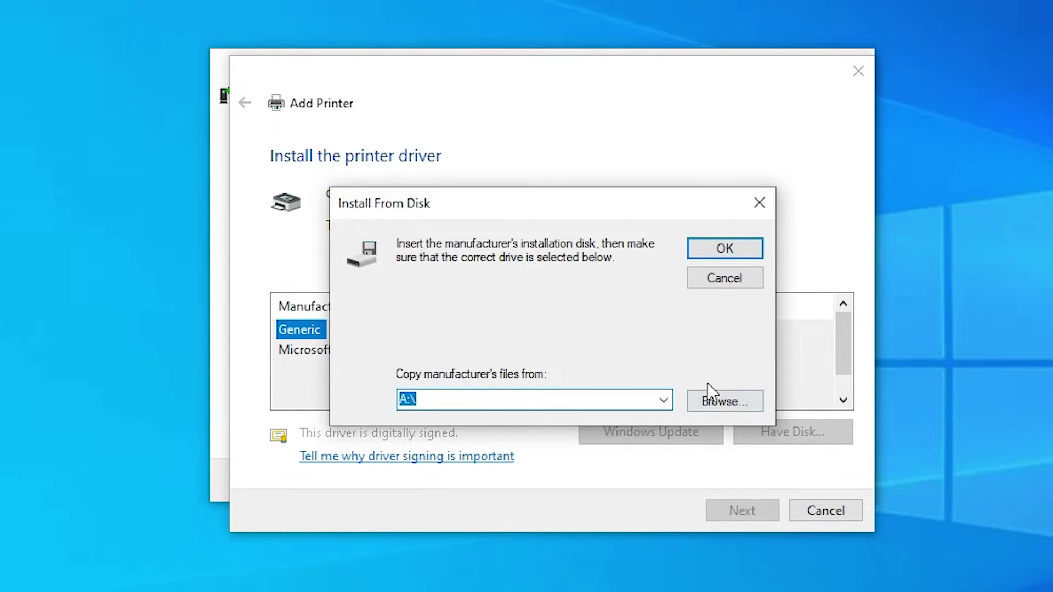
pyautogui.click(692, 407)
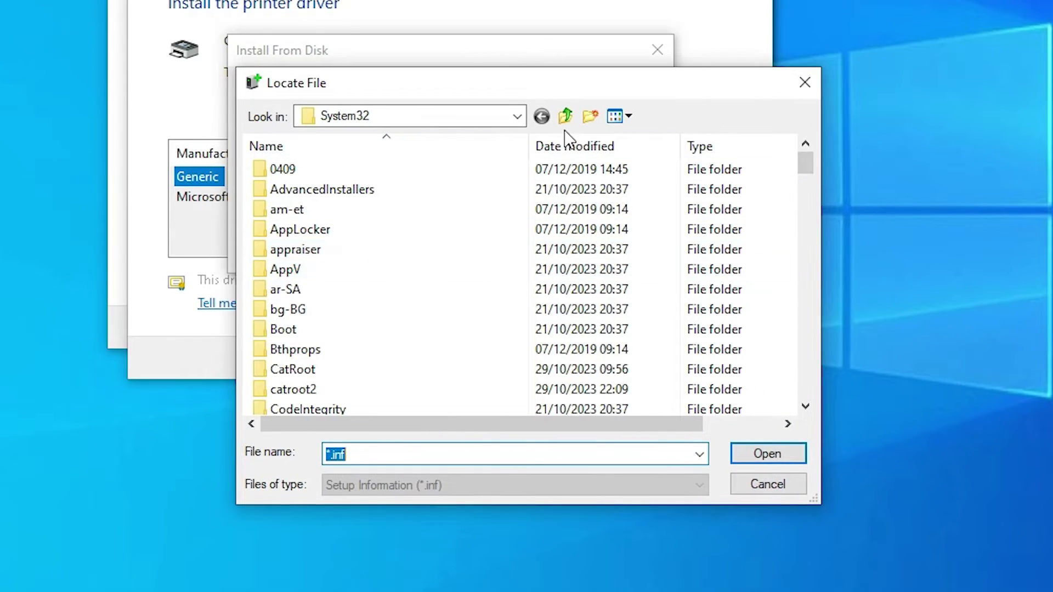
pyautogui.click(518, 114)
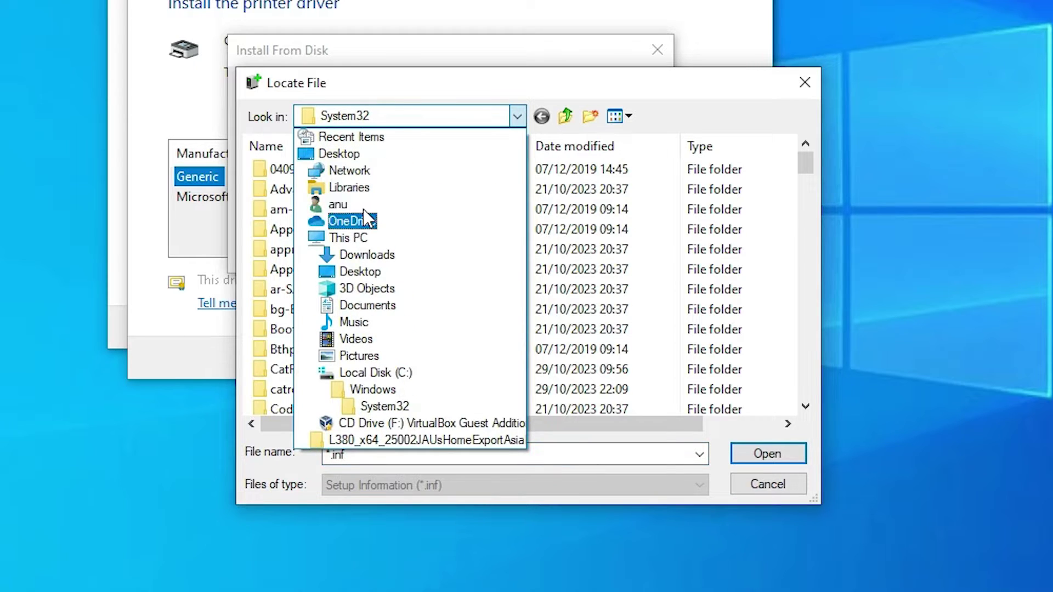
pyautogui.click(341, 155)
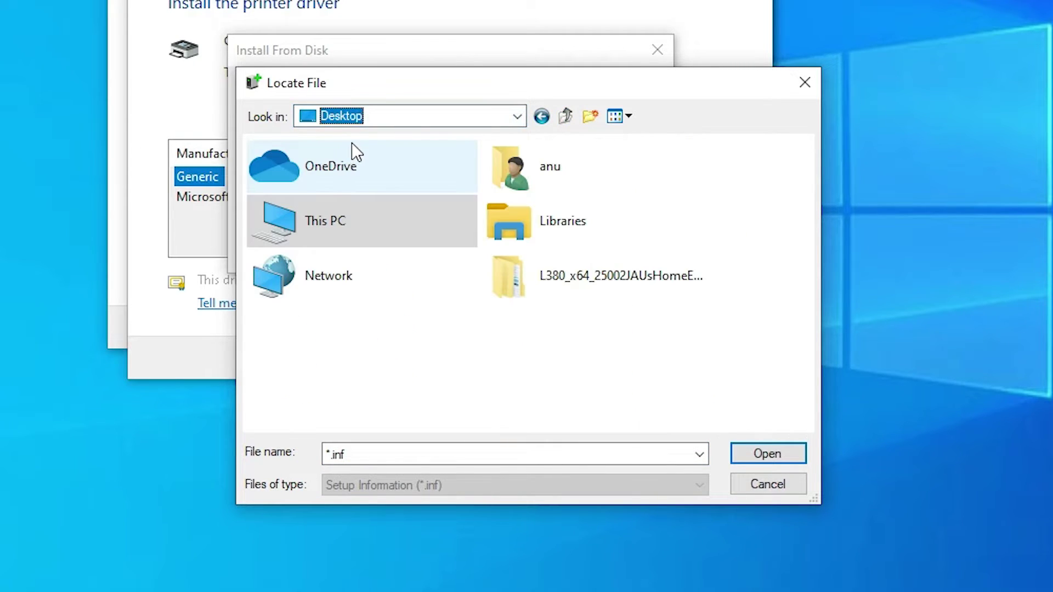
pyautogui.doubleClick(538, 277)
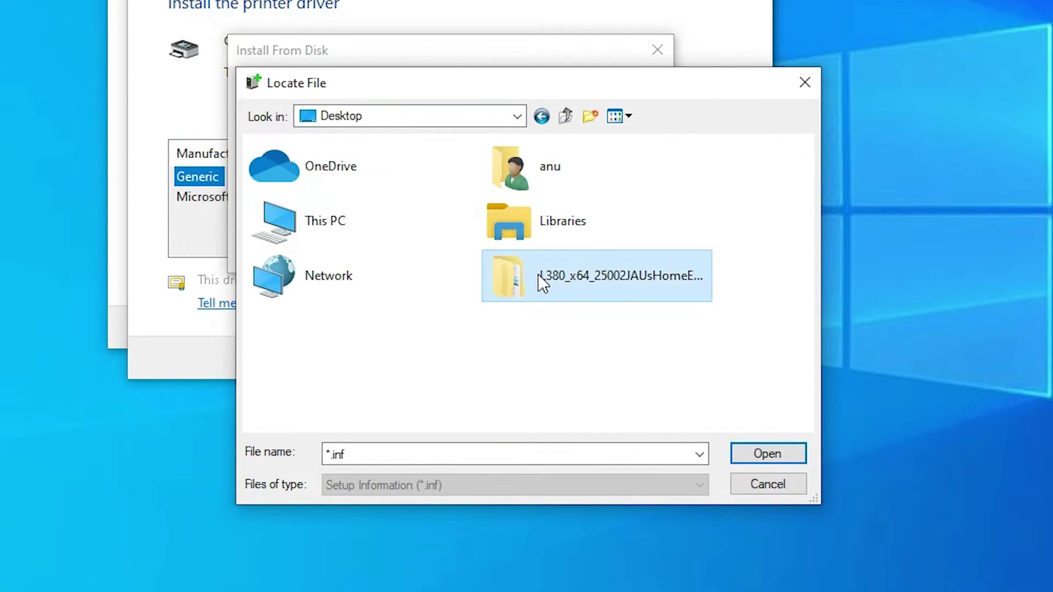
pyautogui.doubleClick(436, 178)
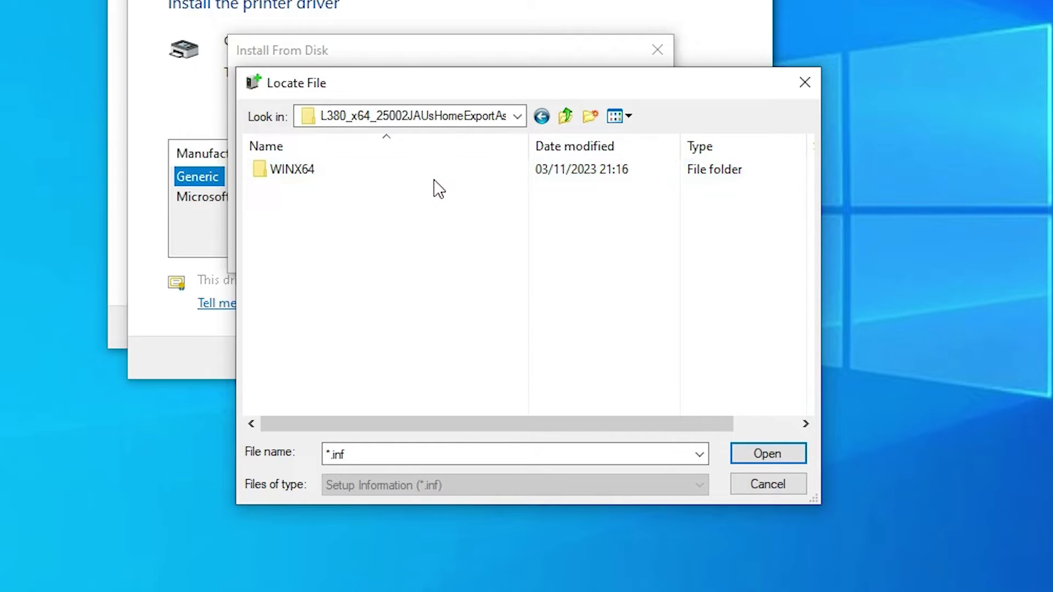
pyautogui.doubleClick(324, 169)
# Step: Pick EPUSBADD.INF as the driver file and confirm Install From Disk
pyautogui.click(311, 209)
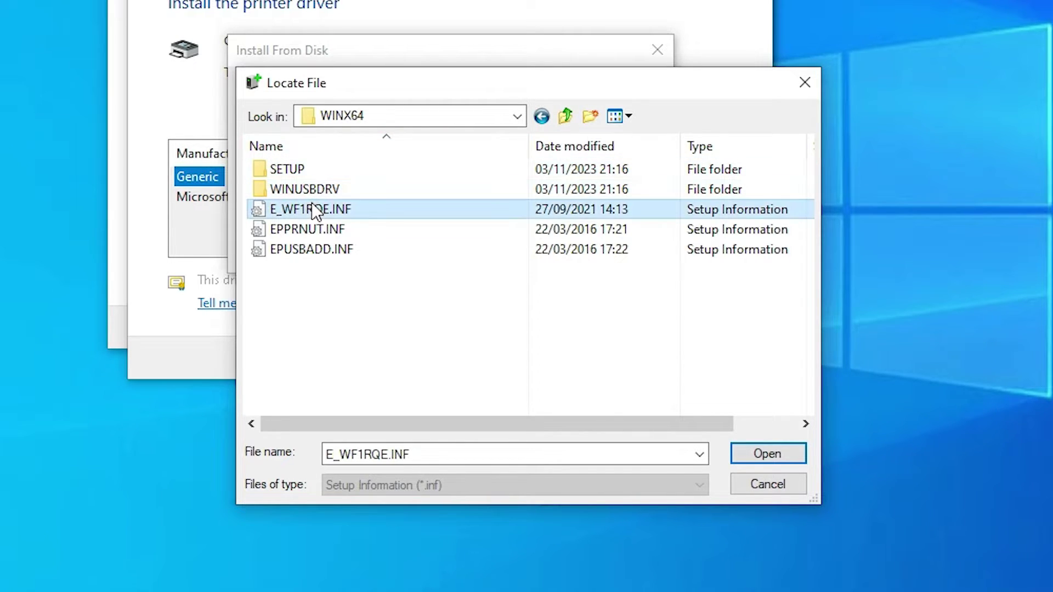
pyautogui.click(314, 228)
pyautogui.click(317, 250)
pyautogui.click(321, 213)
pyautogui.click(322, 230)
pyautogui.click(324, 251)
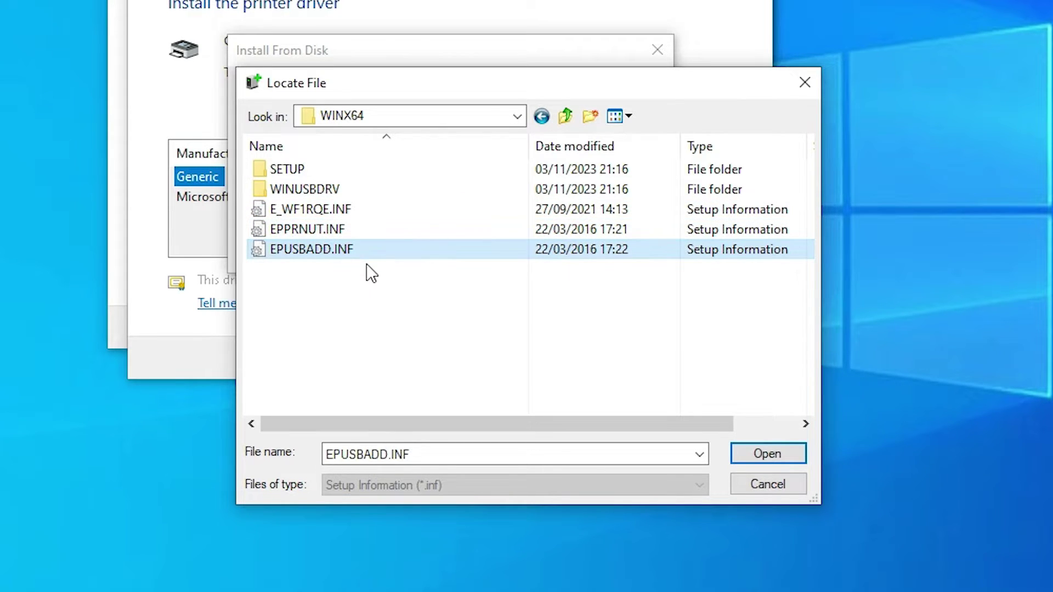
pyautogui.click(770, 458)
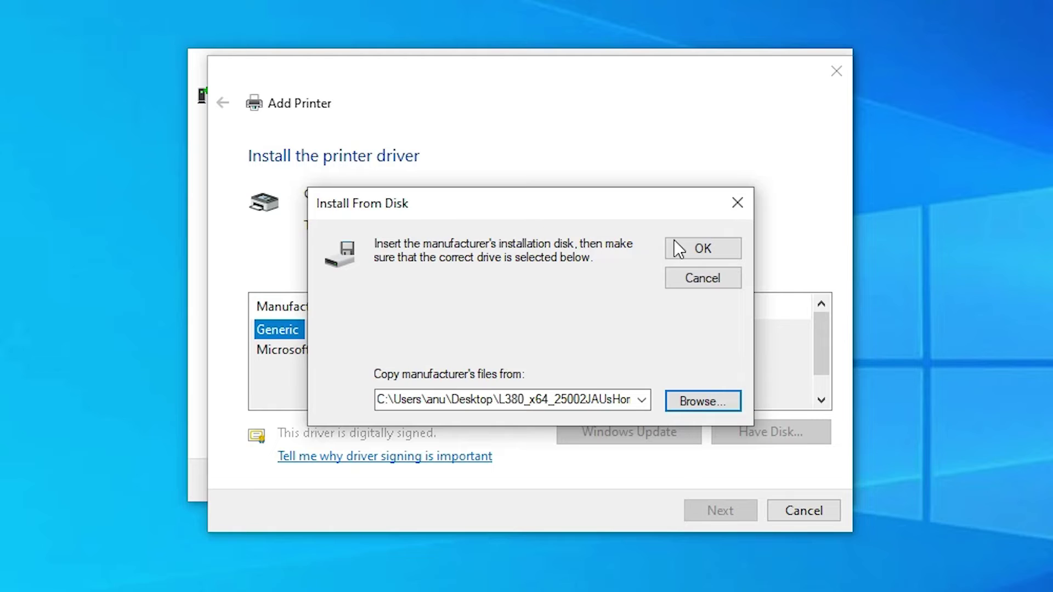
pyautogui.click(674, 241)
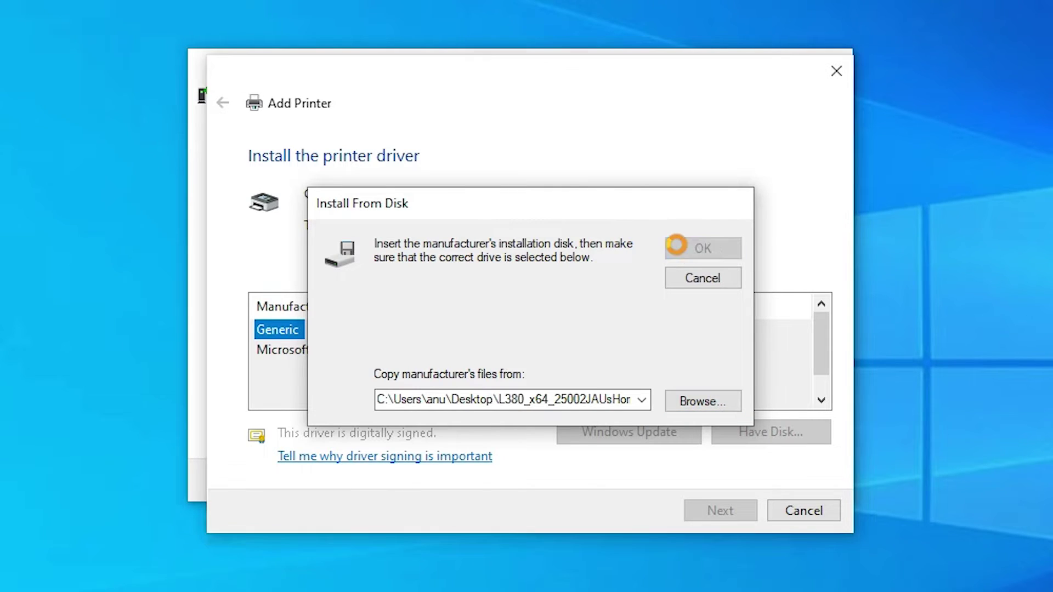
# Step: Install the EPSON L380 Series driver under its default name, approving the UAC prompt
pyautogui.click(347, 340)
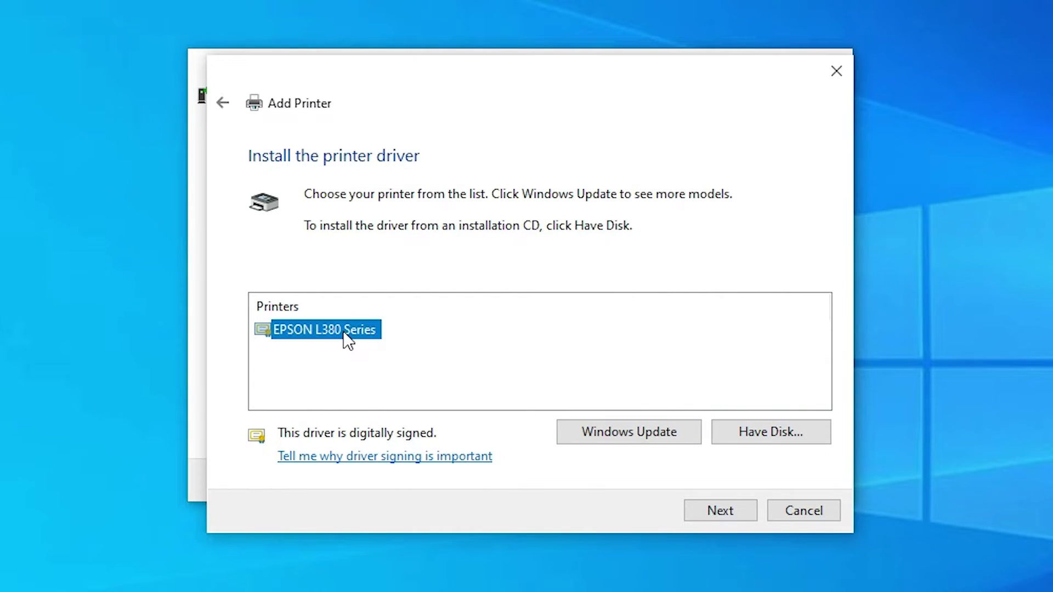
pyautogui.click(719, 510)
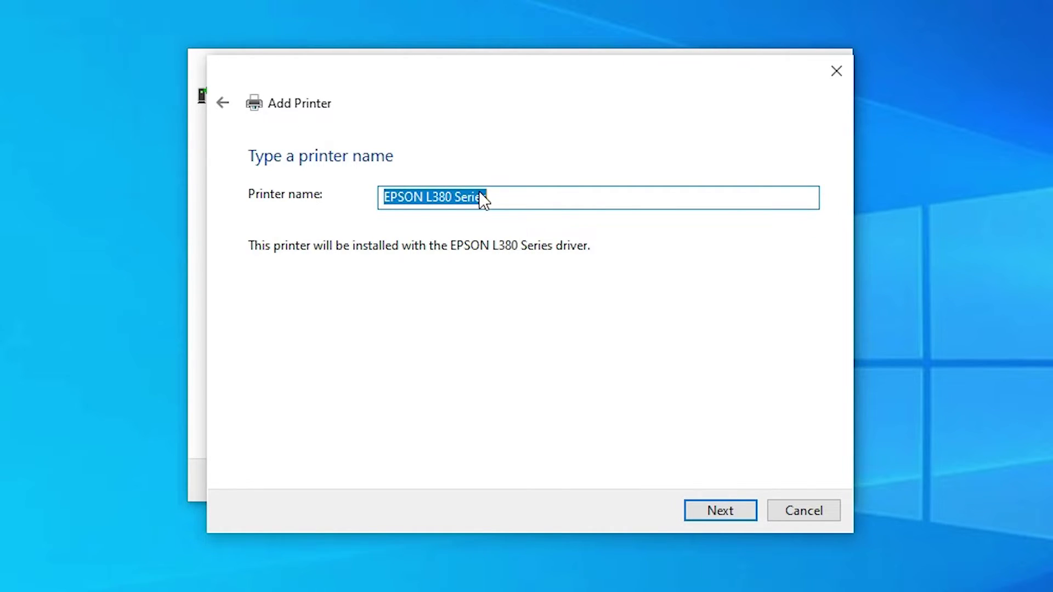
pyautogui.click(716, 504)
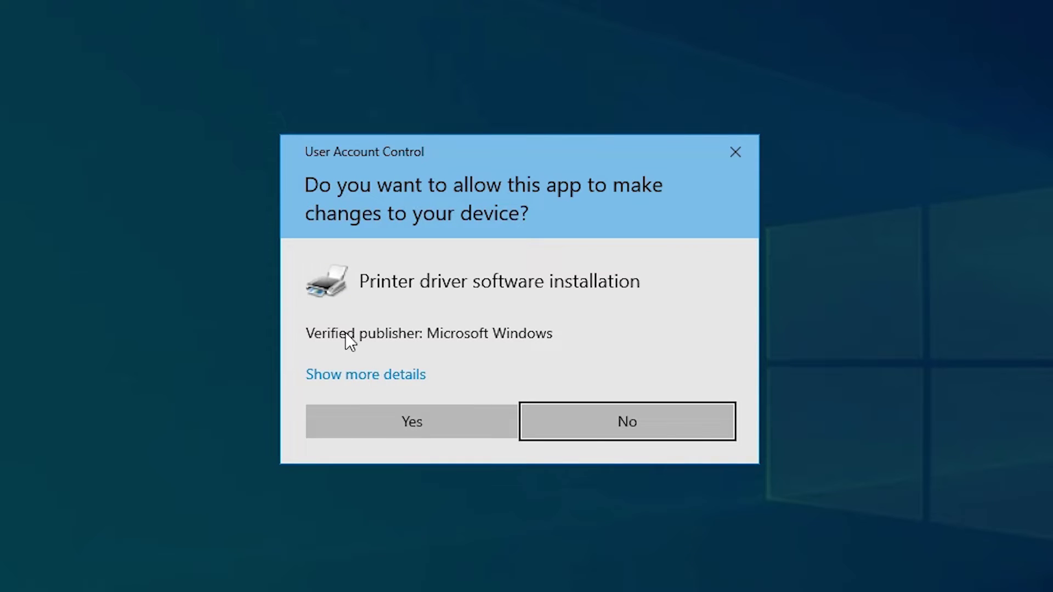
pyautogui.click(348, 424)
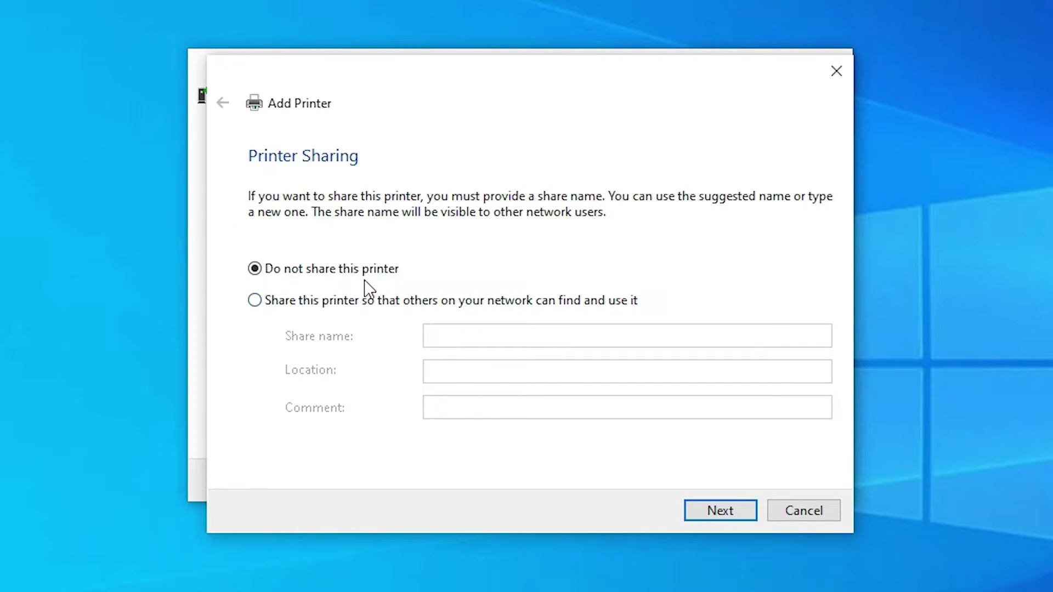
# Step: Set the printer to Do not share this printer and finish the wizard
pyautogui.click(327, 301)
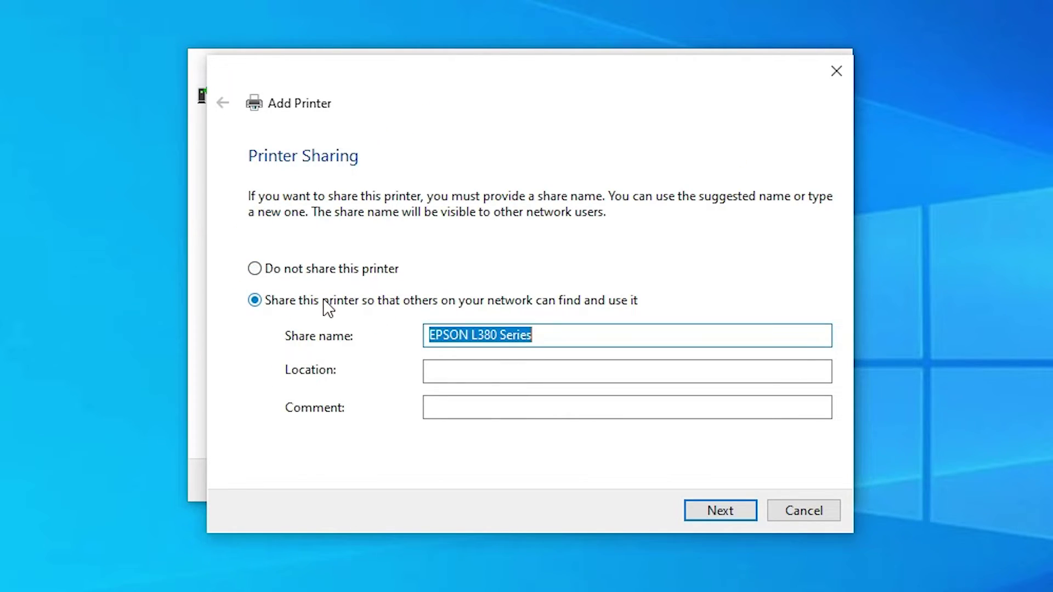
pyautogui.click(349, 278)
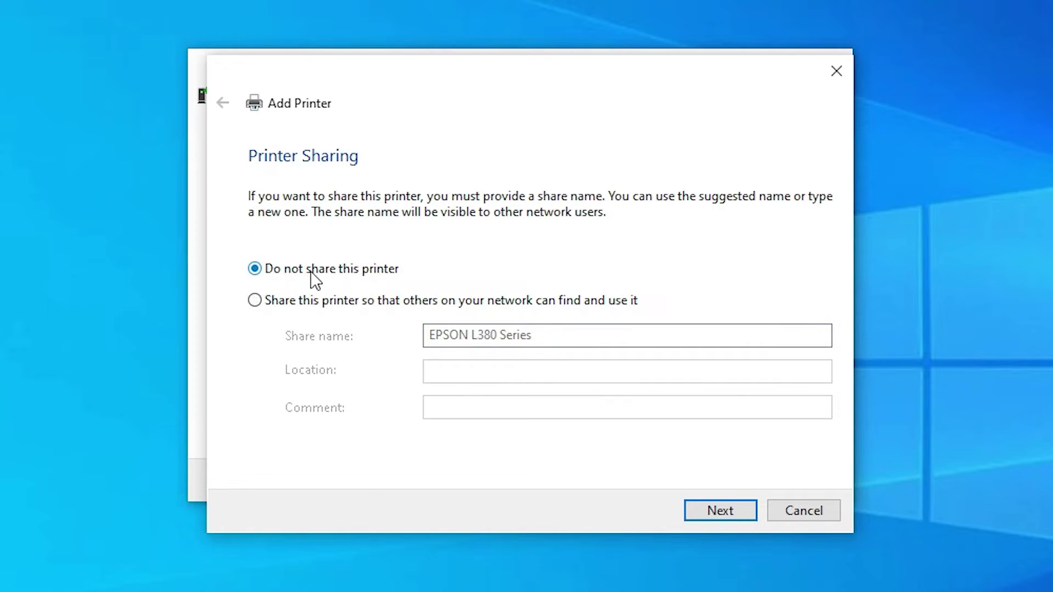
pyautogui.click(739, 512)
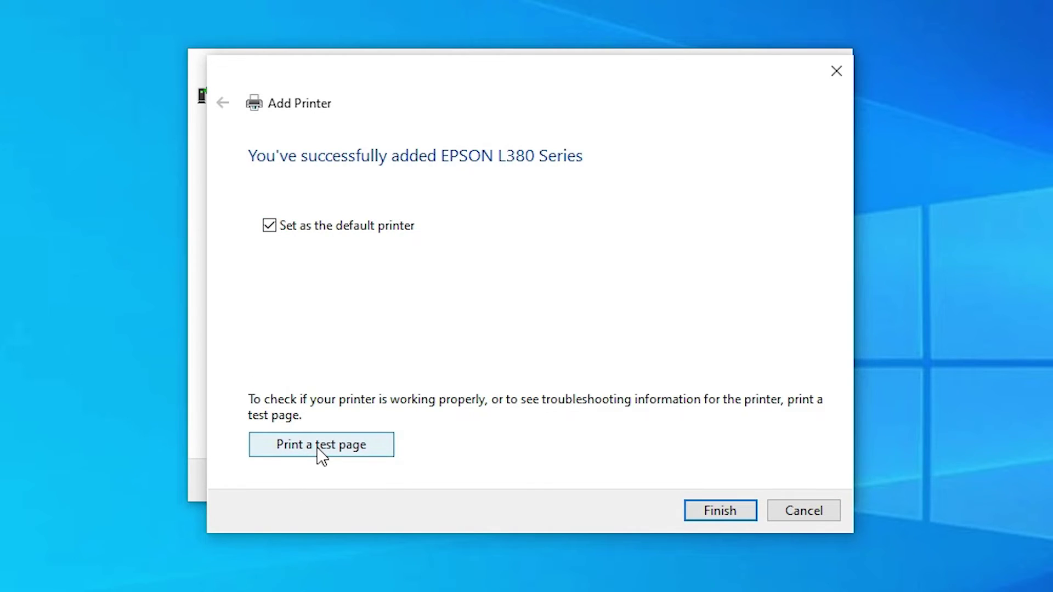
# Step: Close the finished printer wizard and launch the EpsonScan installer from the desktop
pyautogui.click(706, 513)
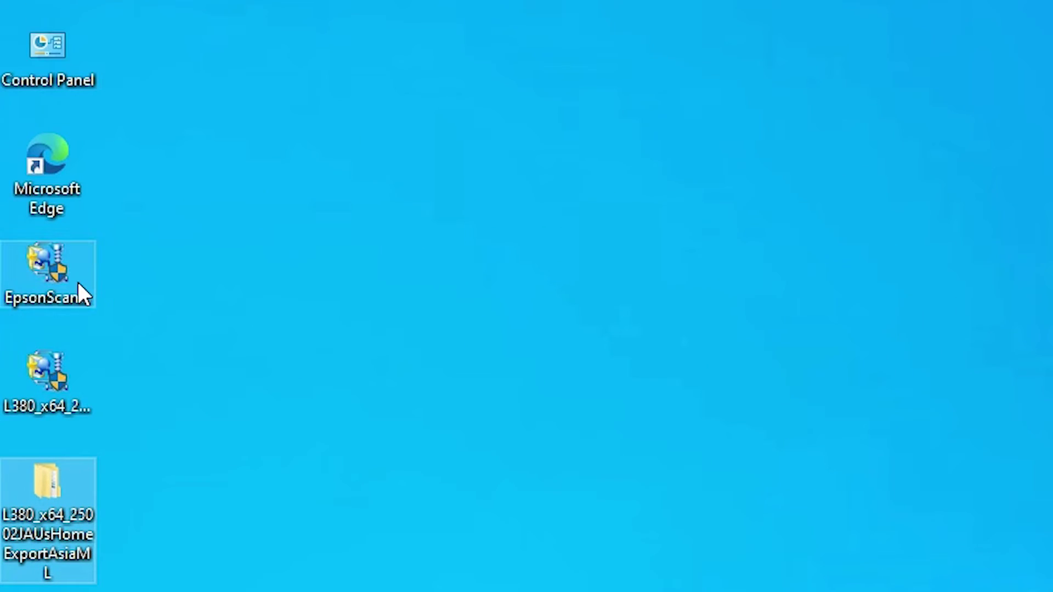
pyautogui.click(75, 285)
pyautogui.doubleClick(75, 286)
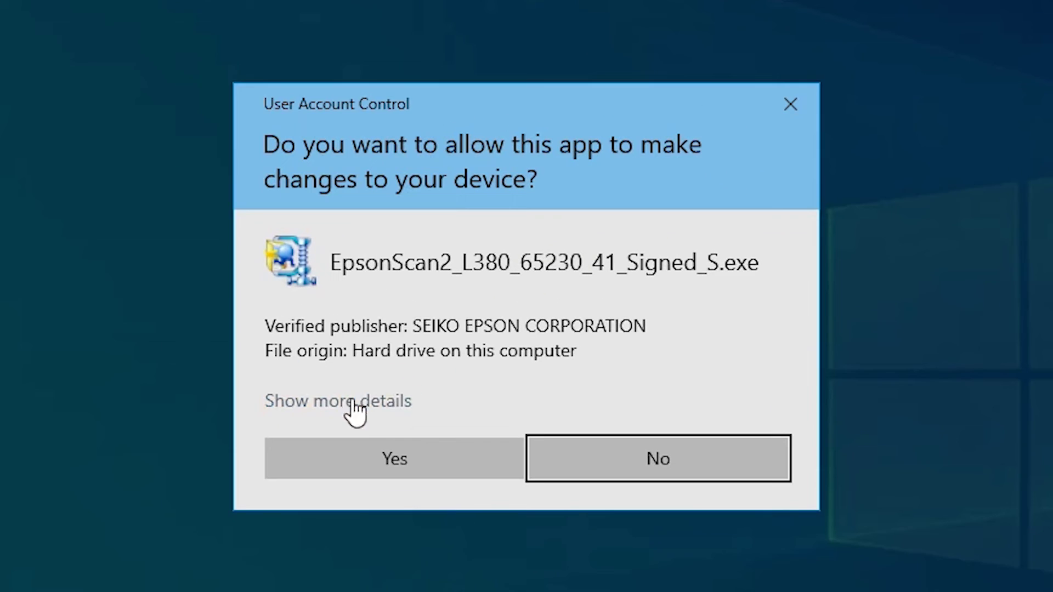
# Step: Install Epson Scan 2, accepting the licence agreement, and close the completed setup
pyautogui.click(360, 454)
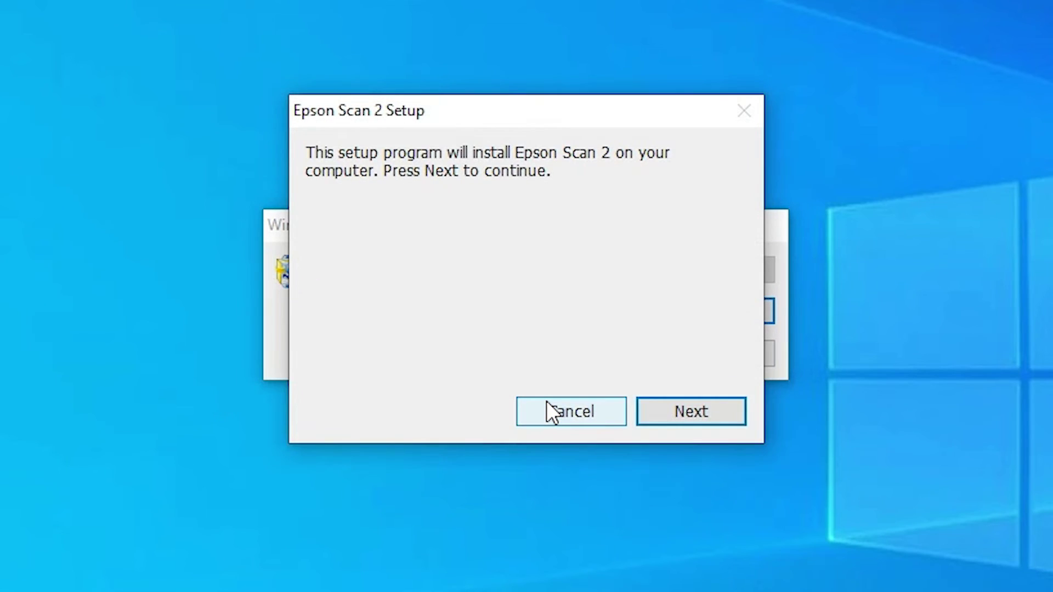
pyautogui.click(700, 423)
pyautogui.click(361, 427)
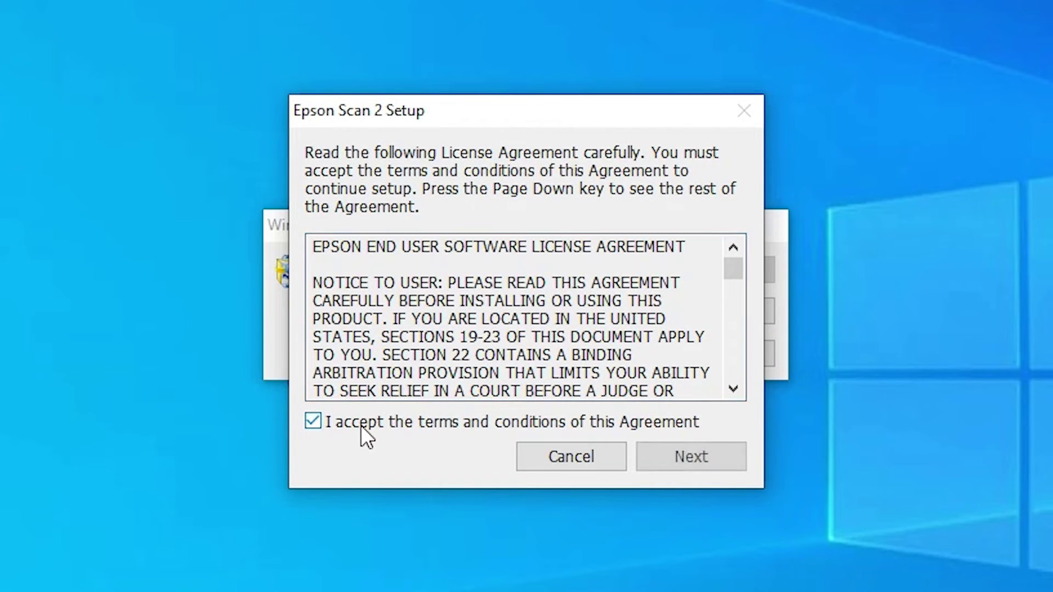
pyautogui.click(707, 446)
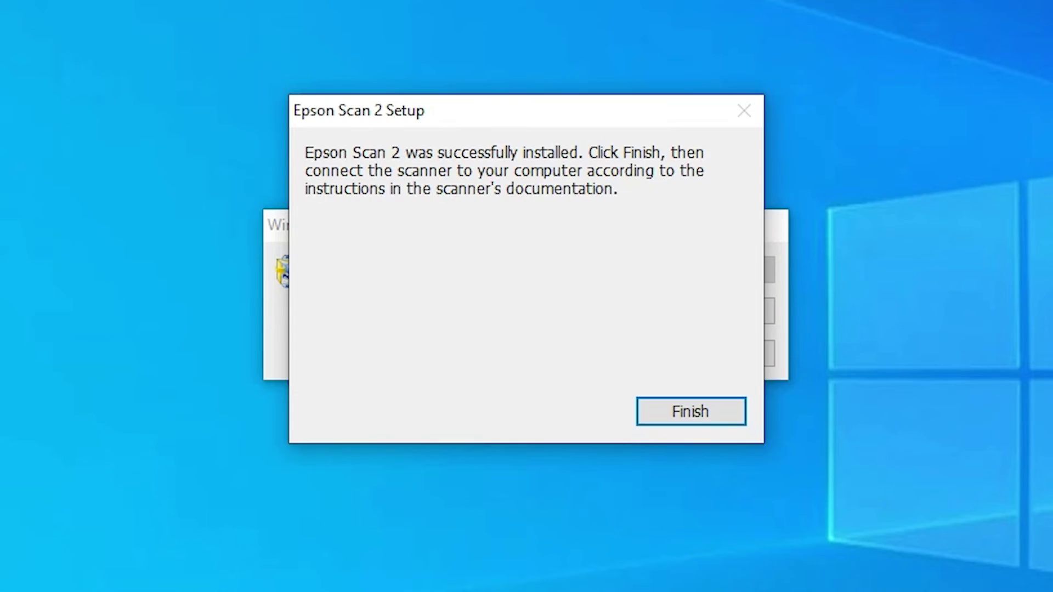
pyautogui.click(712, 416)
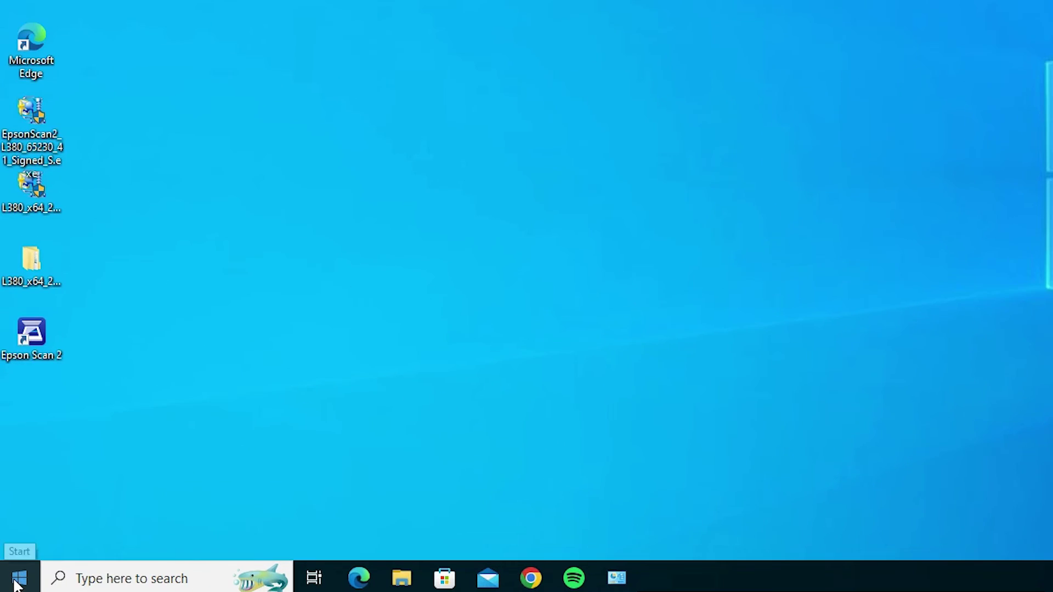
# Step: Open Devices and Printers from Control Panel, showing EPSON L380 Series as the default printer
pyautogui.click(13, 582)
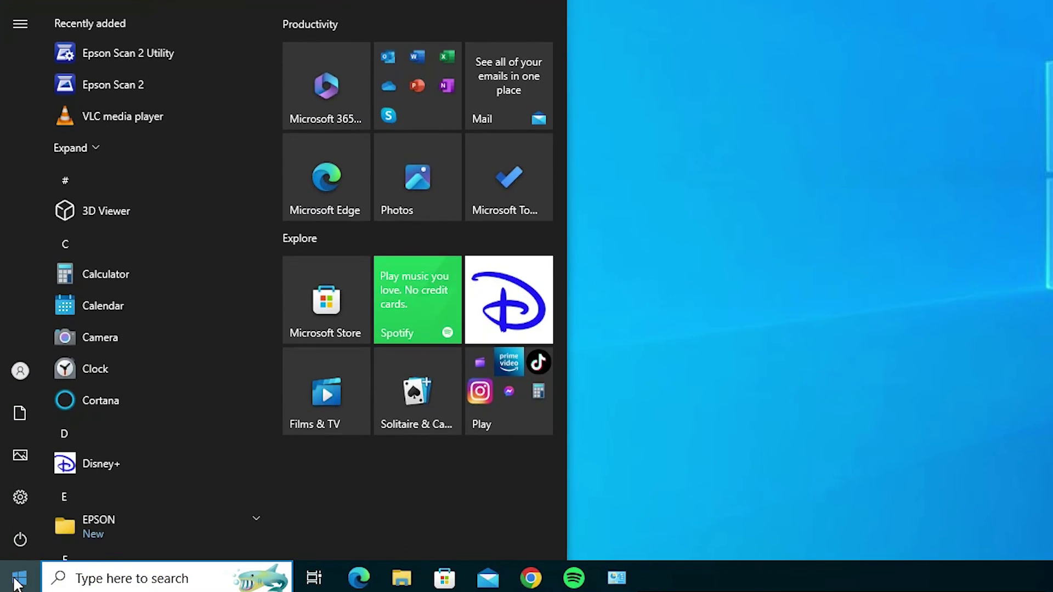
pyautogui.write('co')
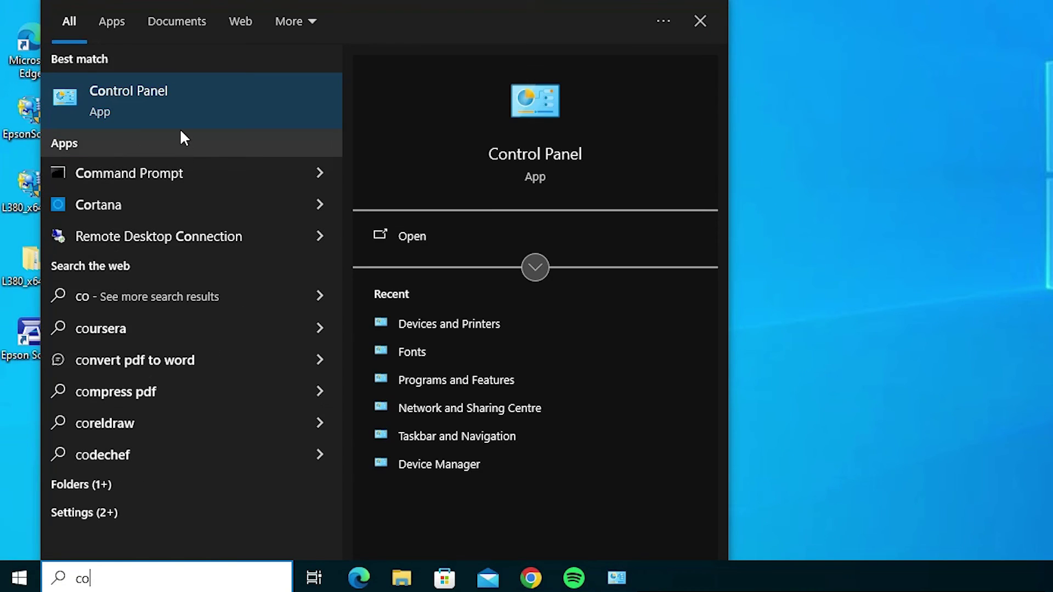
pyautogui.click(178, 117)
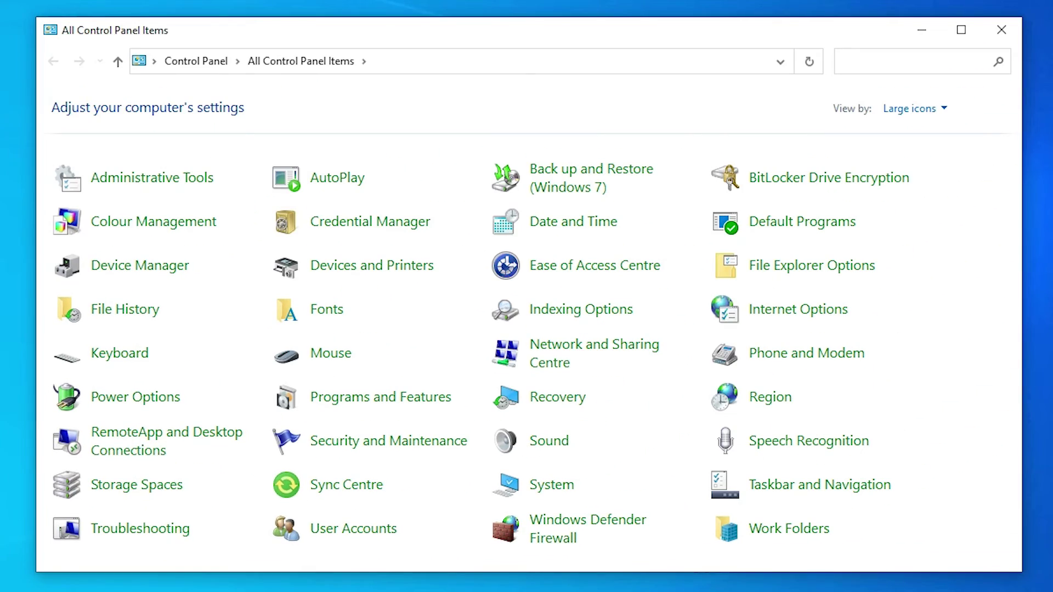
pyautogui.click(353, 269)
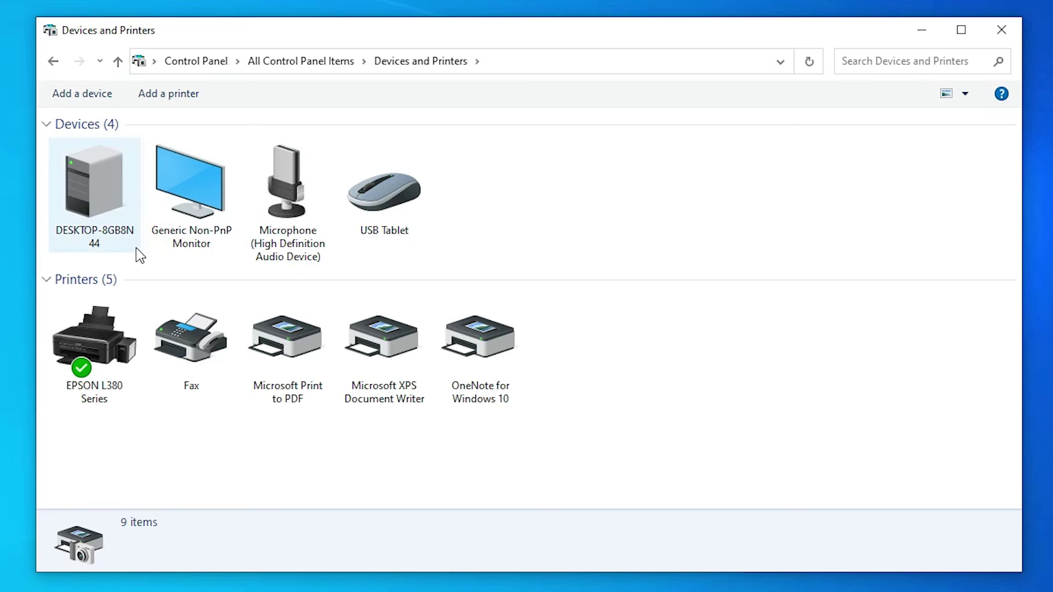